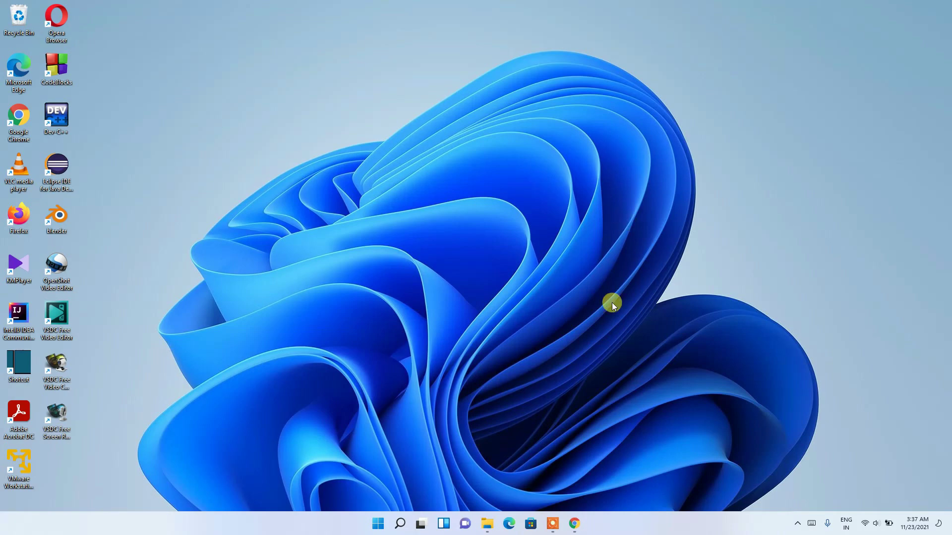
Step: Launch Google Chrome from the taskbar so a New Tab page opens
left_click(571, 530)
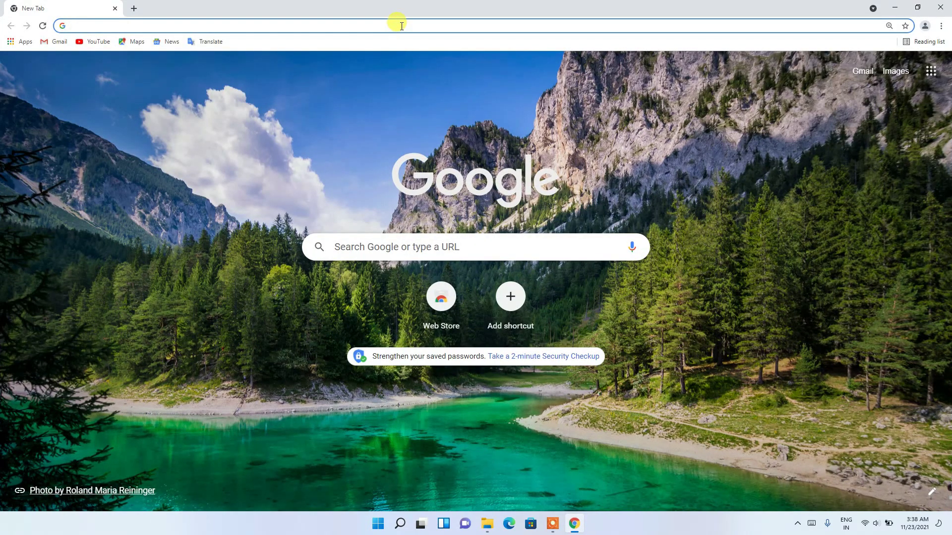
Step: Search Google for 'jdk download' from Chrome's address bar
left_click(401, 26)
type("jd")
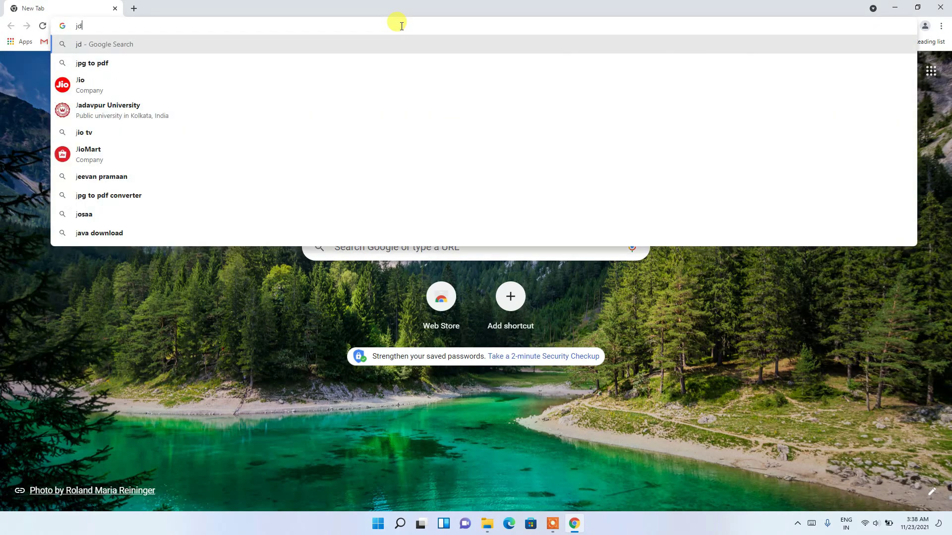
type("k download")
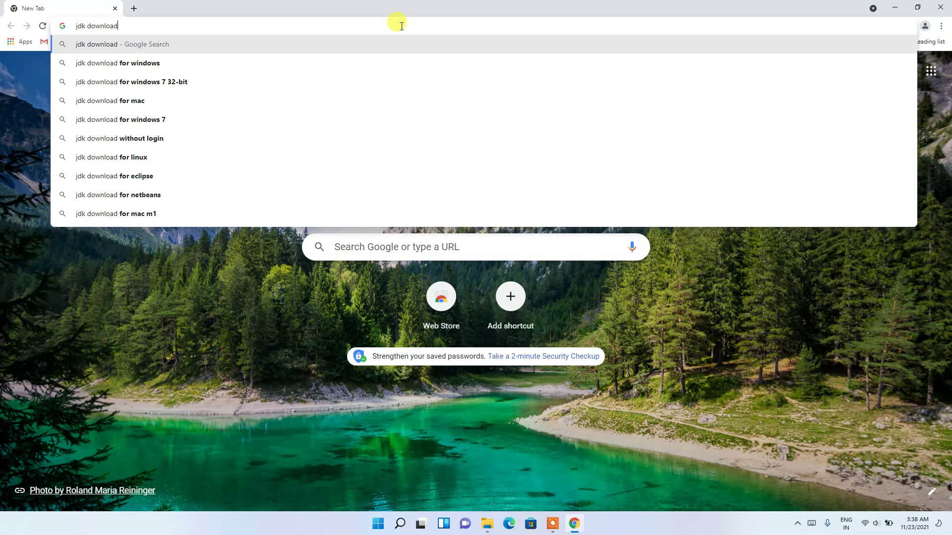
key("Return")
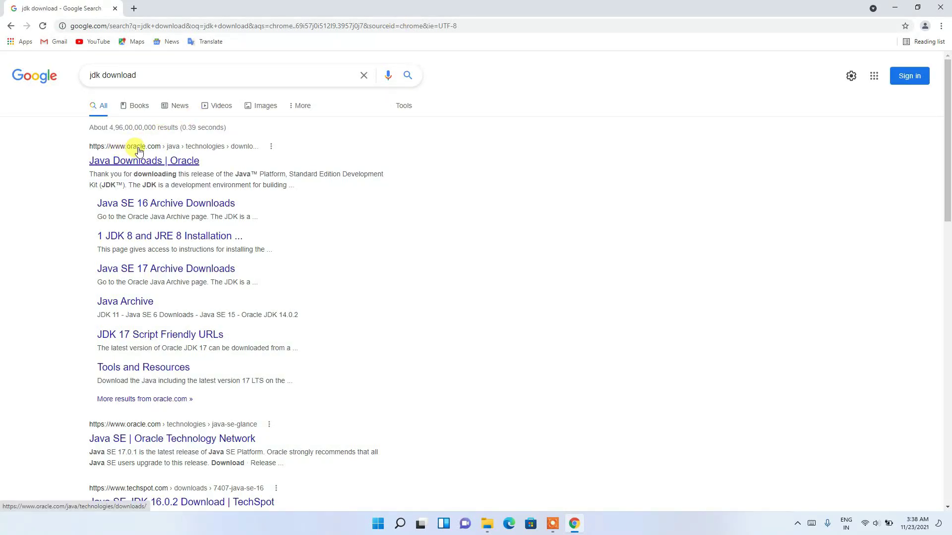
Step: Open Oracle's Java Downloads page and highlight the Java 17 heading and 17.0.1 version
left_click(113, 165)
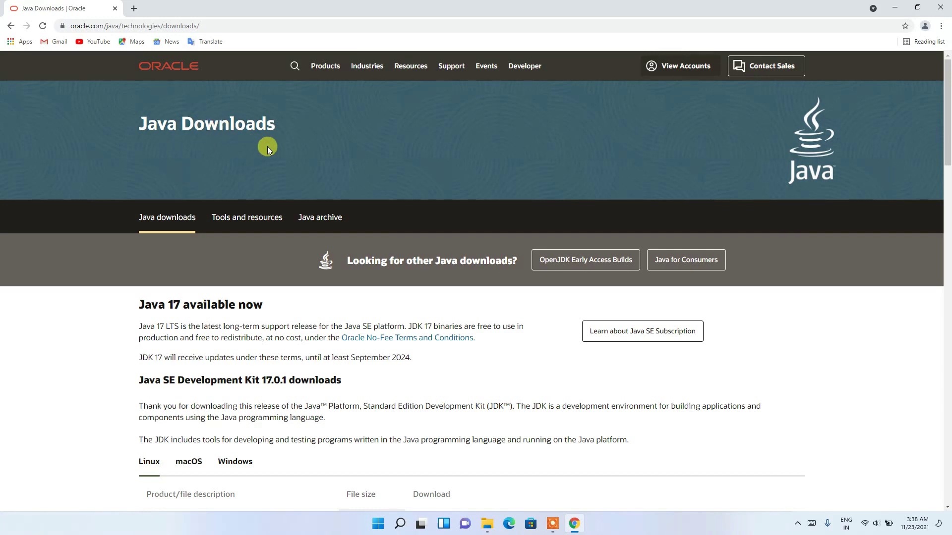
scroll(267, 146, "down", 4)
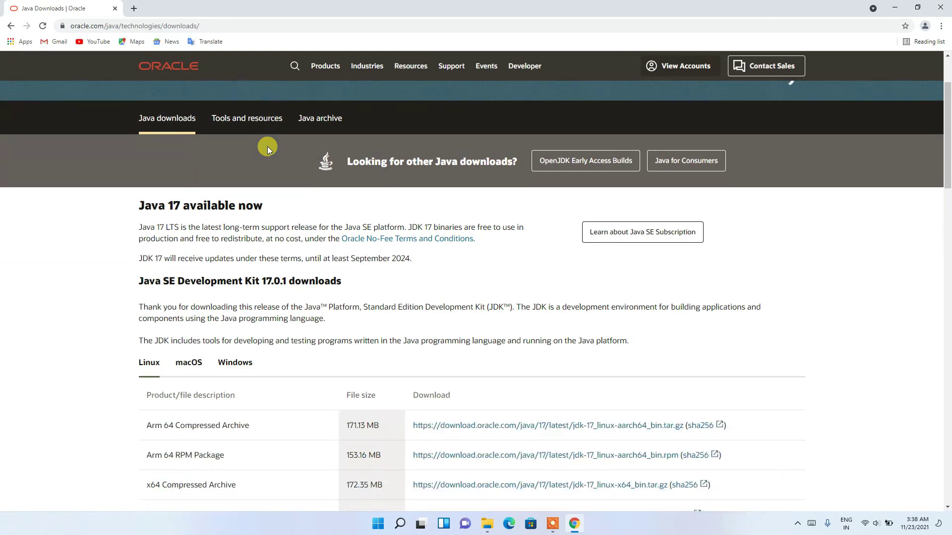
left_click_drag(151, 106, 261, 107)
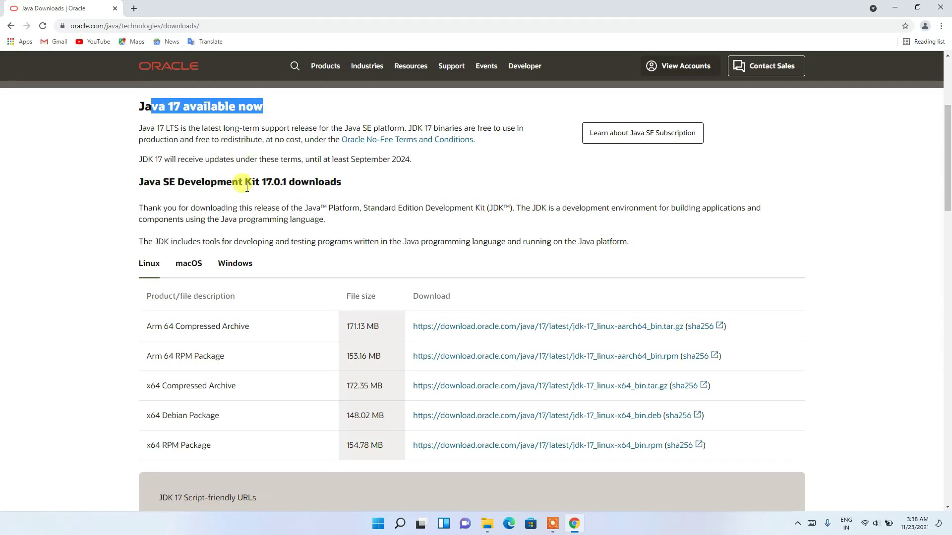
left_click_drag(261, 181, 291, 183)
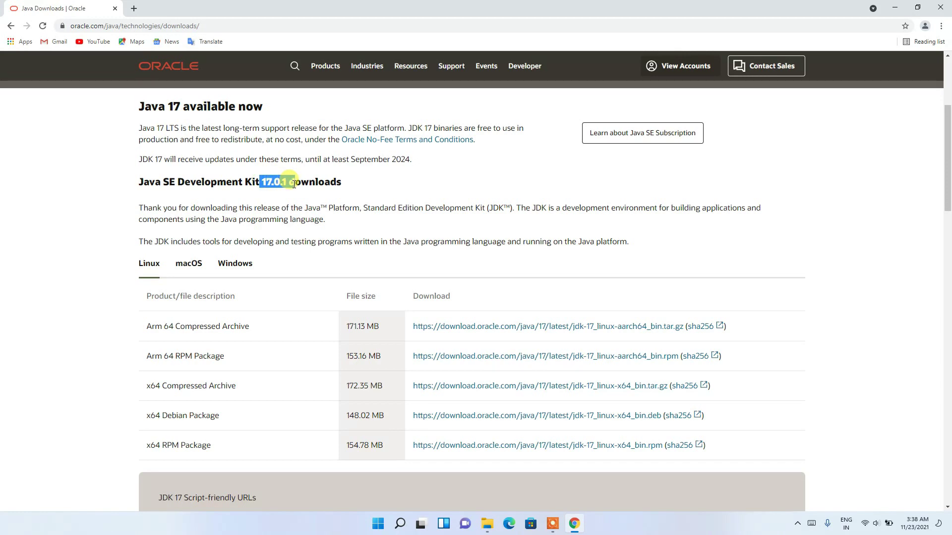
Step: Show the JDK 17.0.1 Windows downloads and point out the x64 MSI Installer
scroll(287, 212, "down", 1)
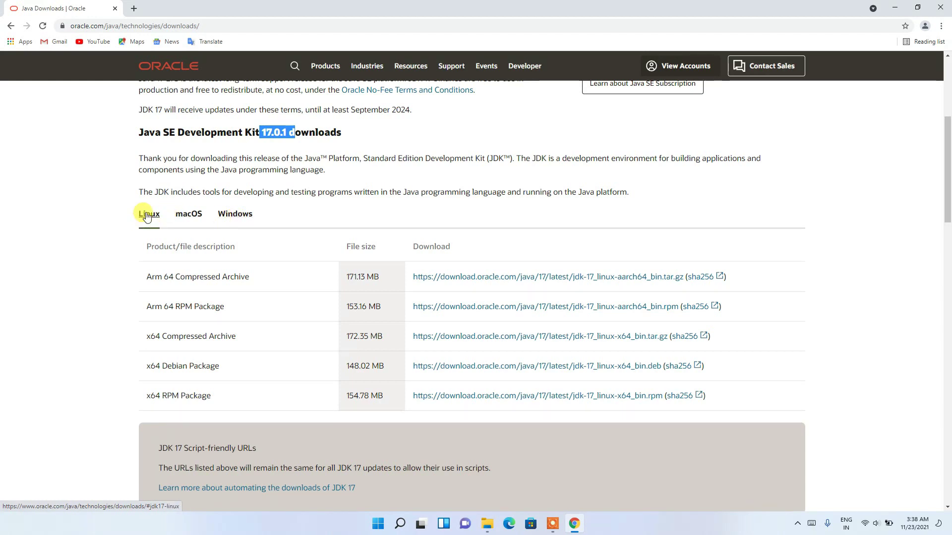
left_click(231, 218)
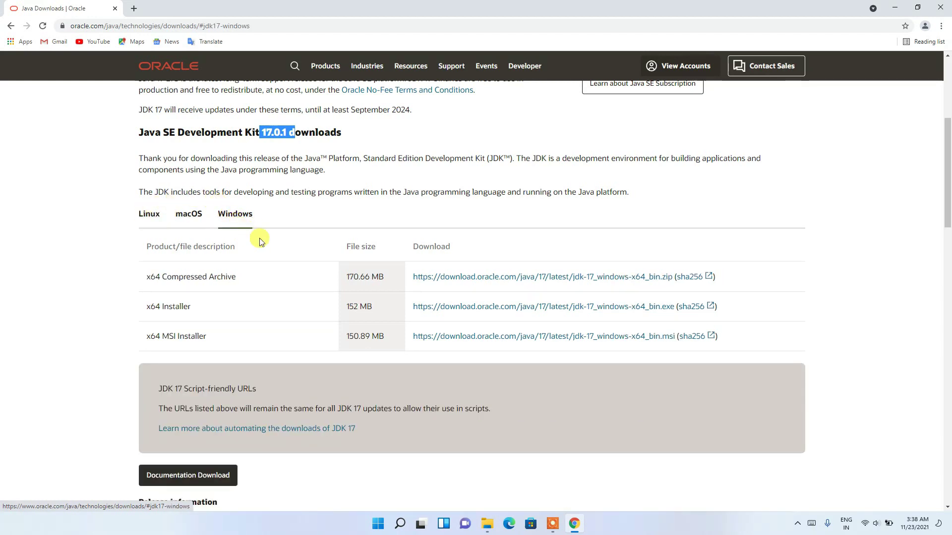
left_click_drag(215, 338, 139, 338)
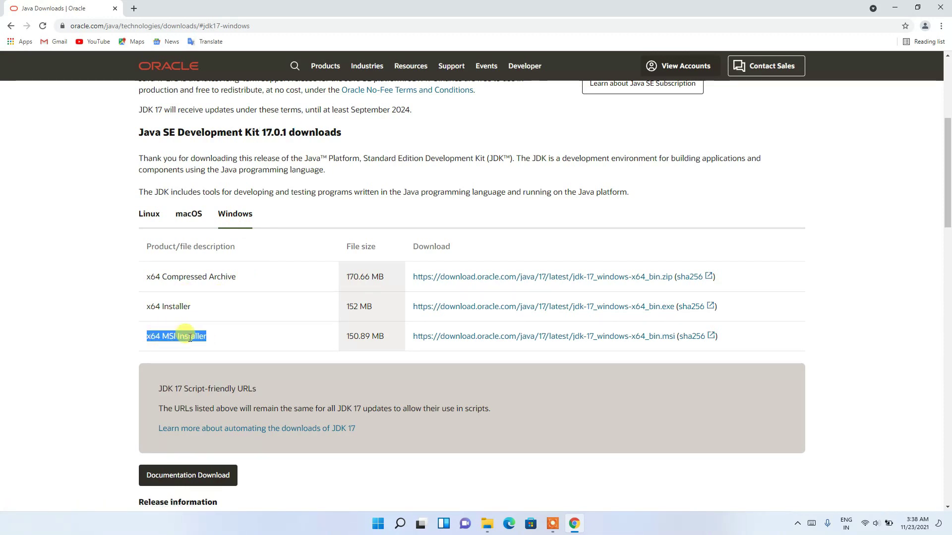
left_click(263, 338)
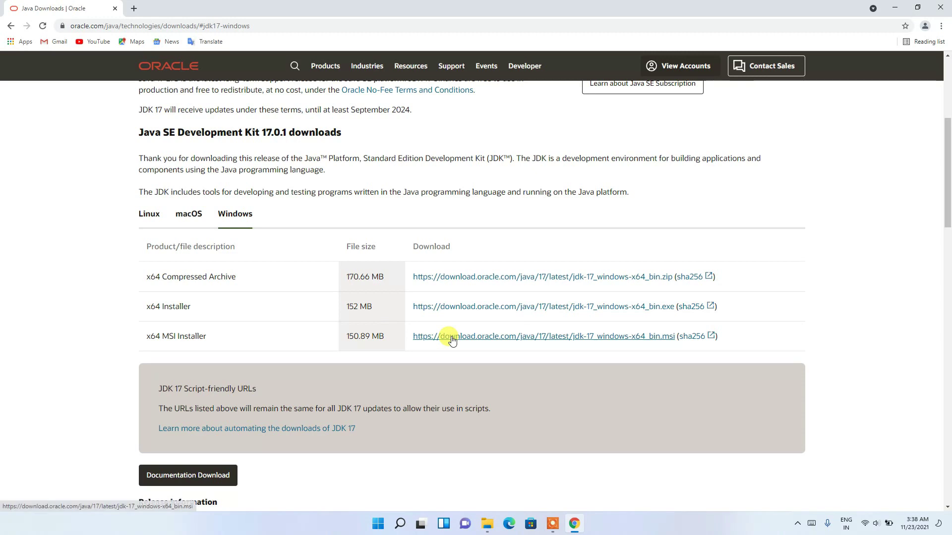
Step: Start the x64 MSI installer download, then pause and cancel it in the downloads list
left_click(482, 340)
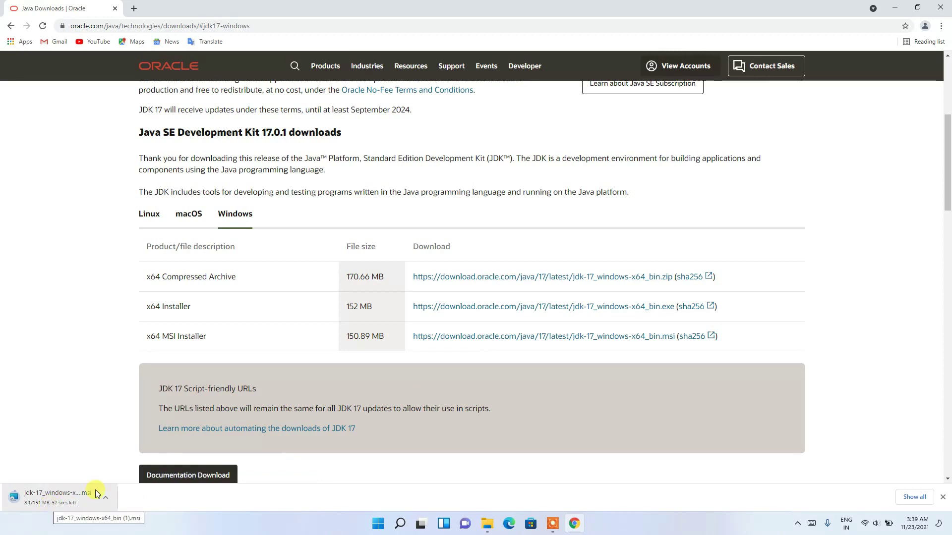
left_click(913, 497)
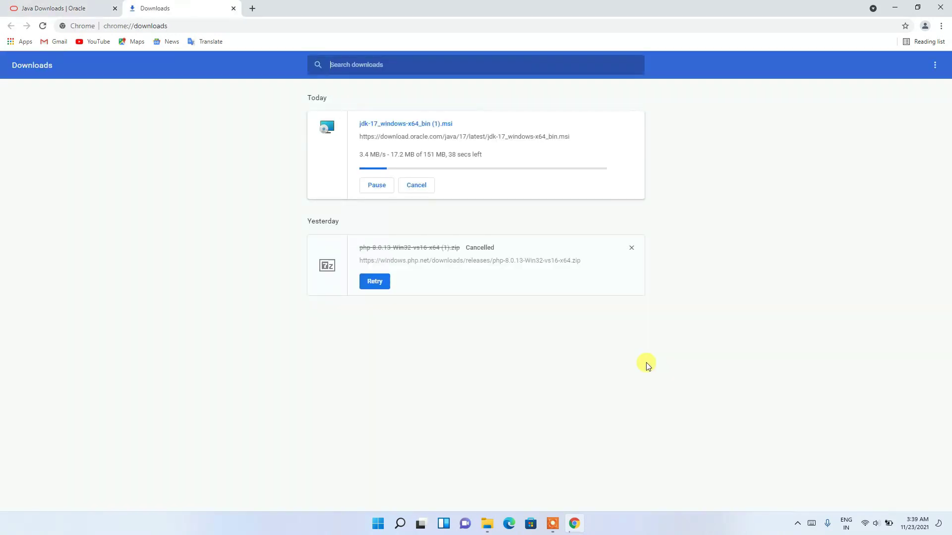
left_click(381, 188)
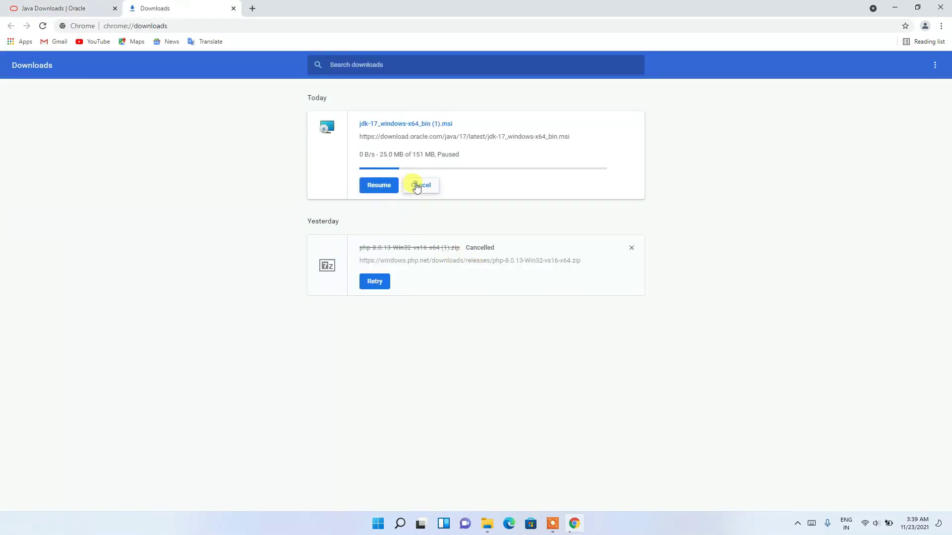
left_click(416, 186)
Step: Remove the cancelled JDK and php entries from downloads and minimize Chrome
left_click(630, 124)
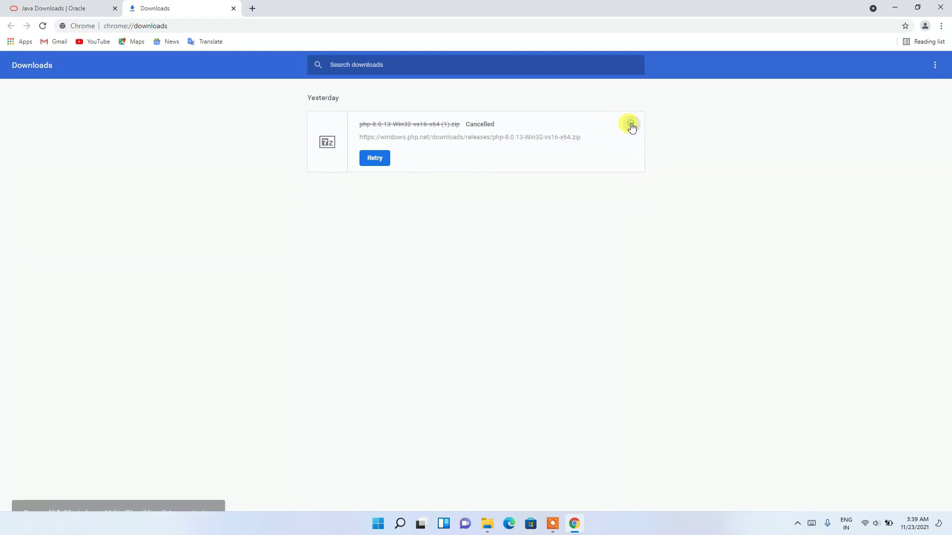
left_click(630, 124)
left_click(895, 7)
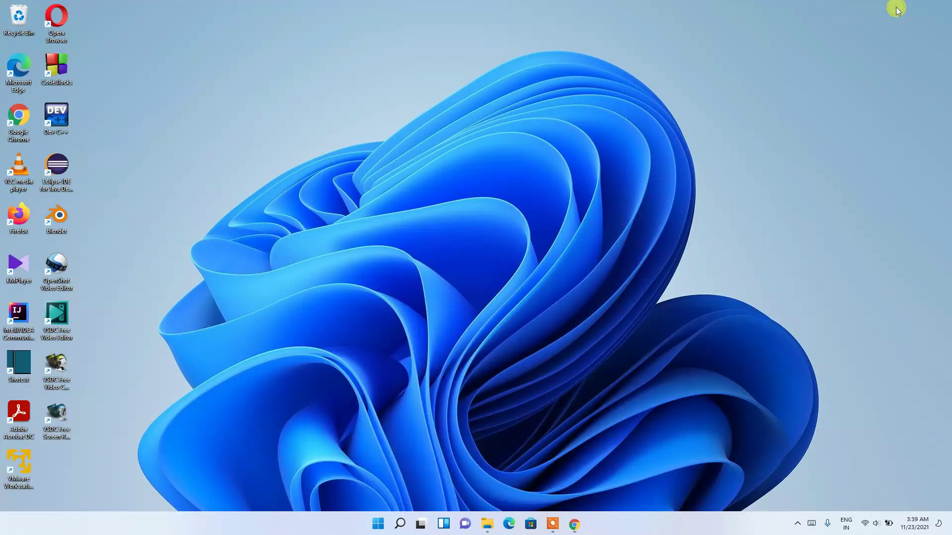
Step: Run the jdk-17_windows-x64_bin installer from the Downloads > Software folder
left_click(486, 528)
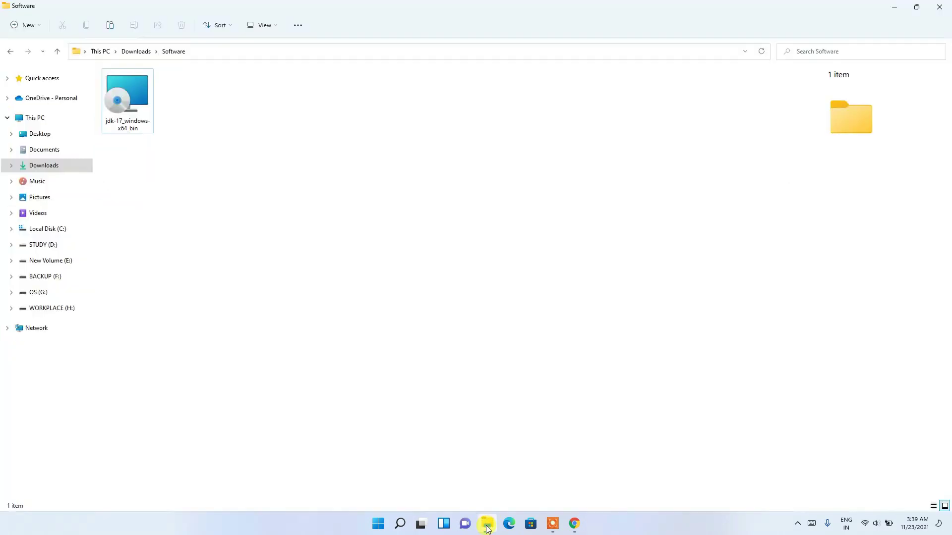
left_click(134, 103)
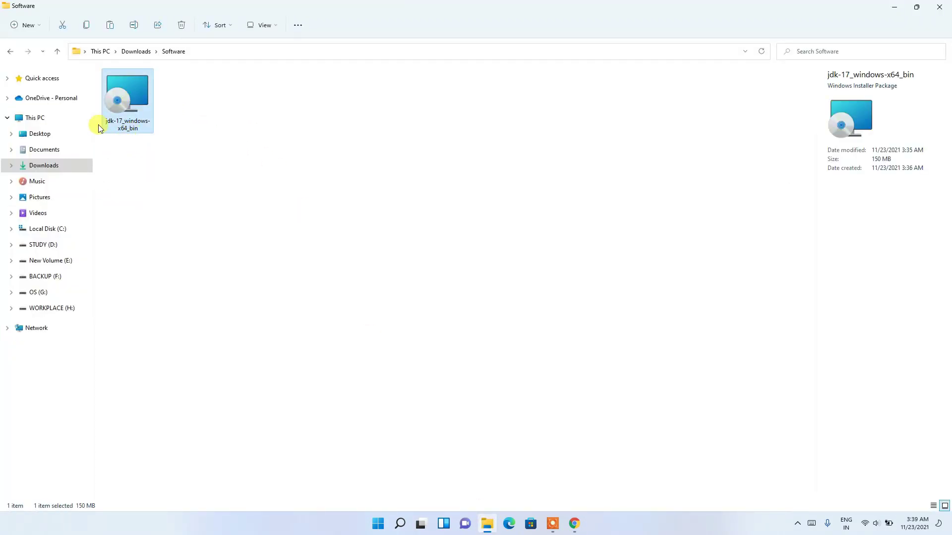
double_click(139, 119)
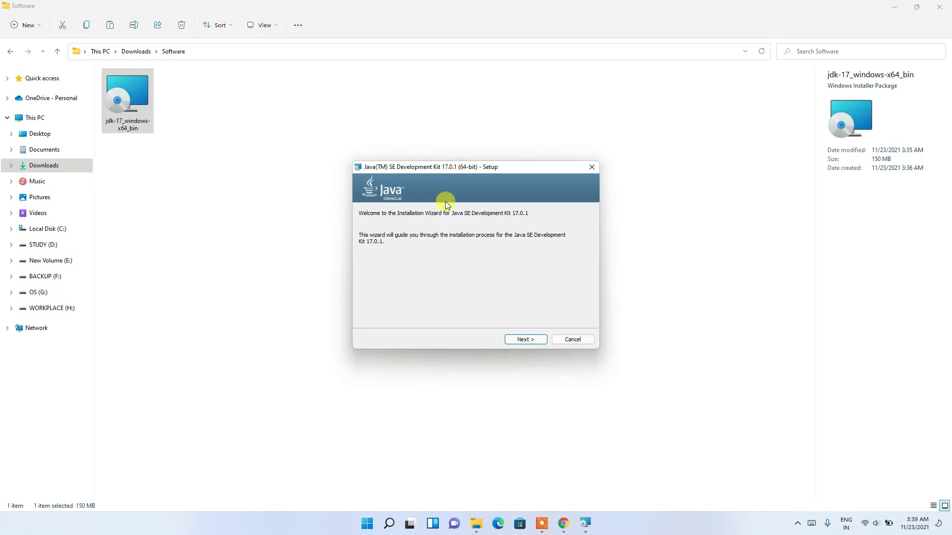
Step: Install JDK 17.0.1 into the default C:\Program Files\Java\jdk-17.0.1 folder and close the wizard
left_click(526, 340)
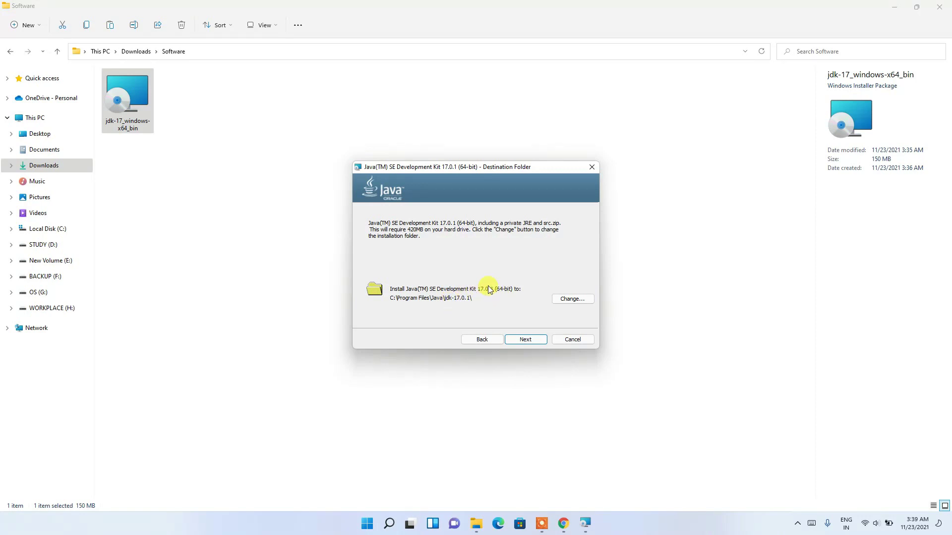
left_click(527, 340)
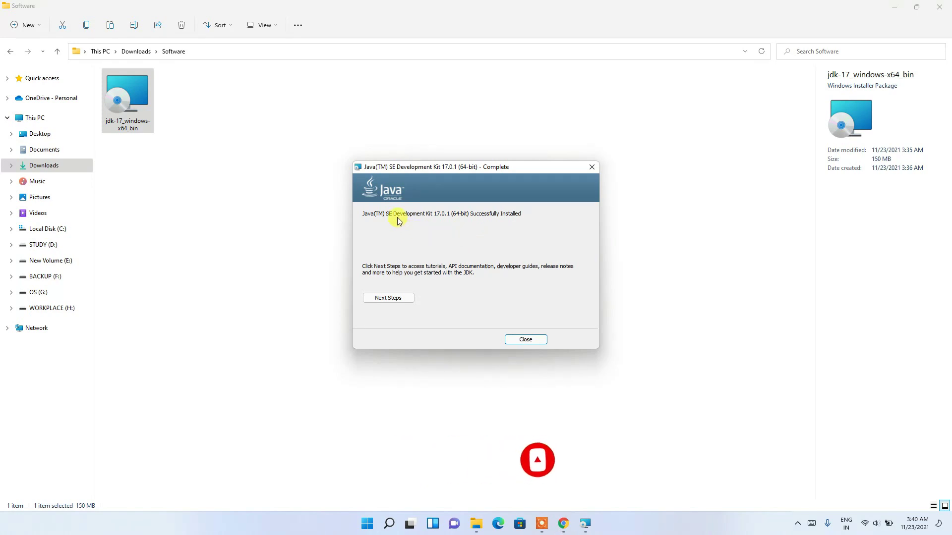
left_click(529, 340)
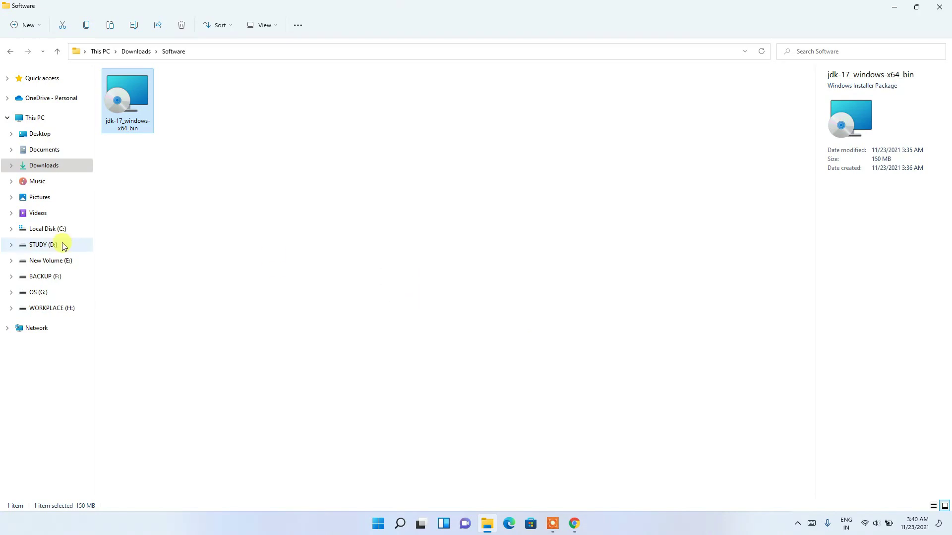
Step: Browse in File Explorer to C:\Program Files\Java\jdk-17.0.1\bin
left_click(50, 230)
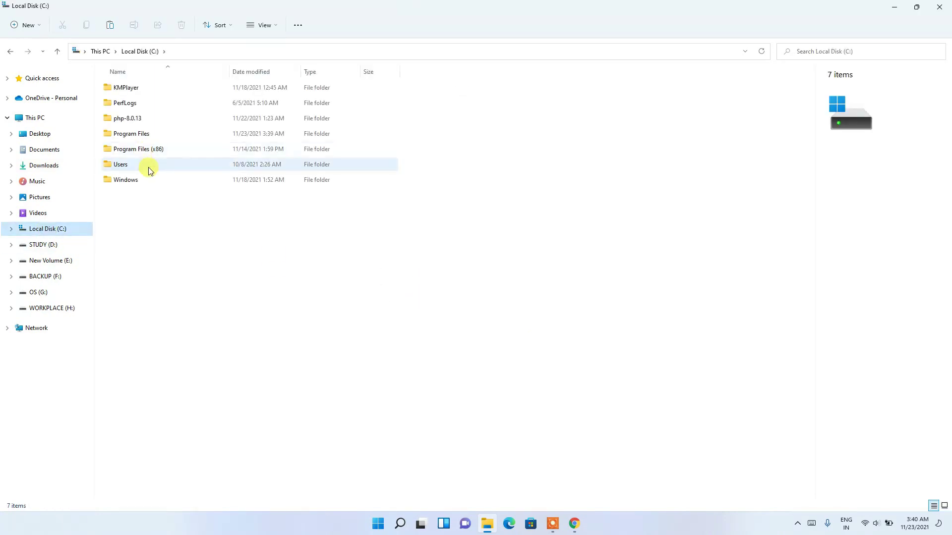
double_click(134, 134)
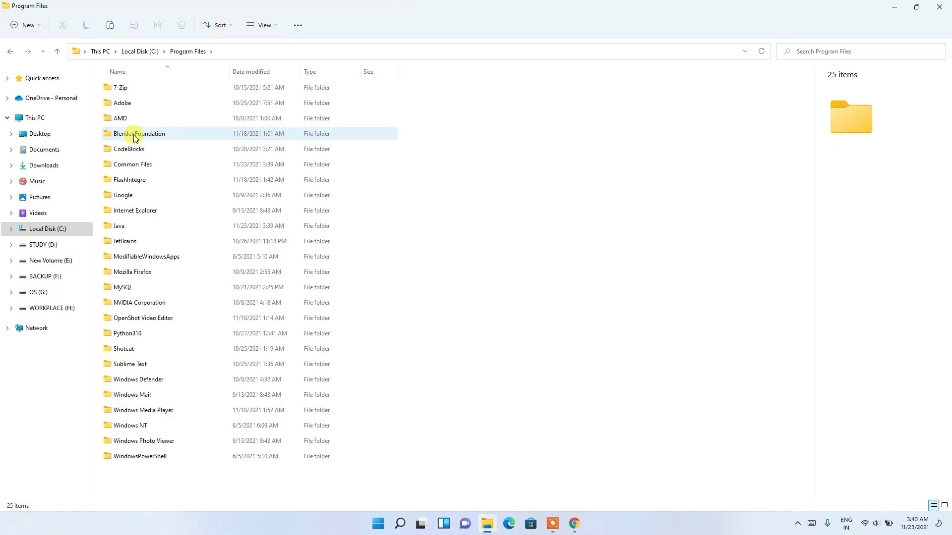
left_click(130, 226)
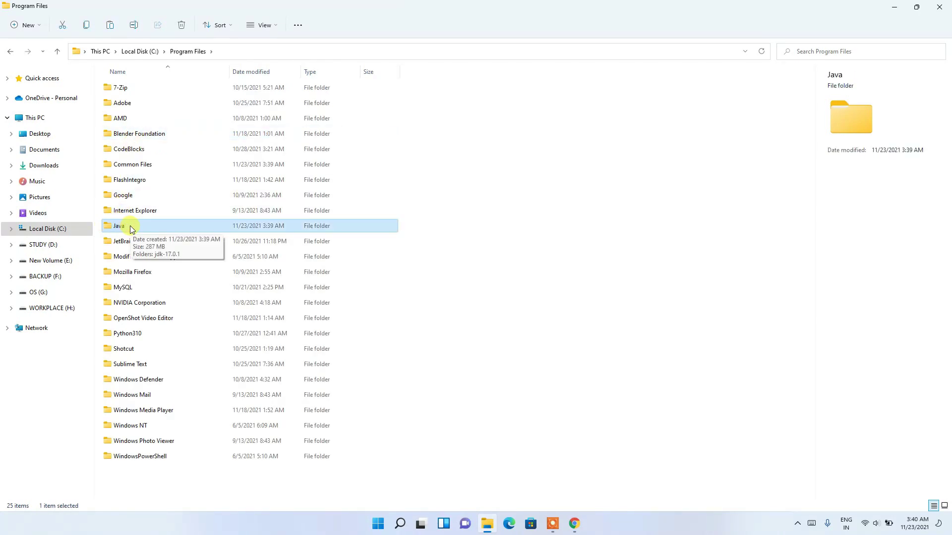
double_click(131, 228)
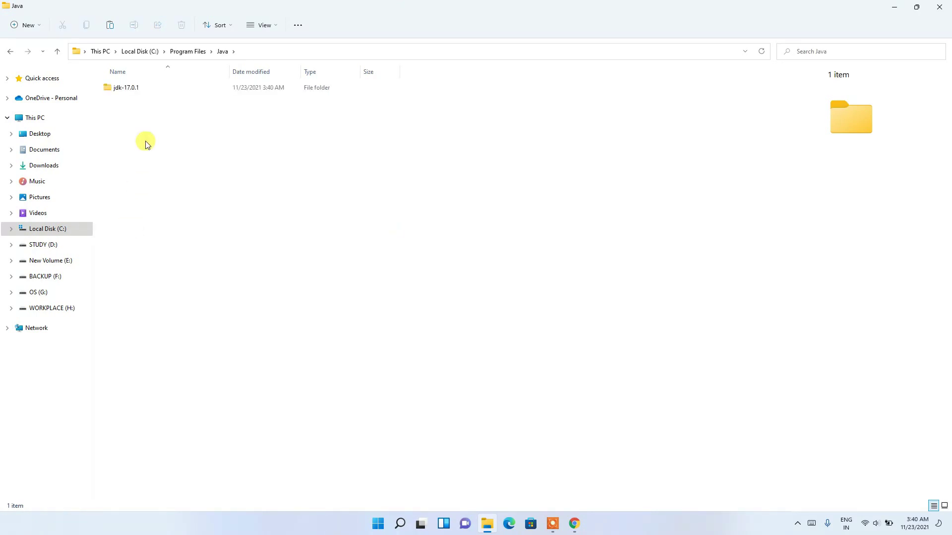
left_click(137, 89)
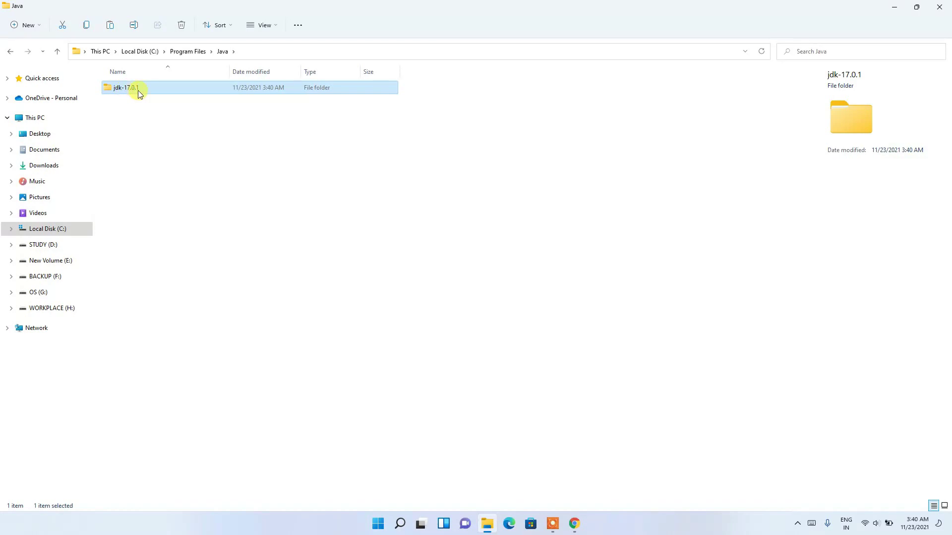
mouse_move(141, 92)
double_click(141, 92)
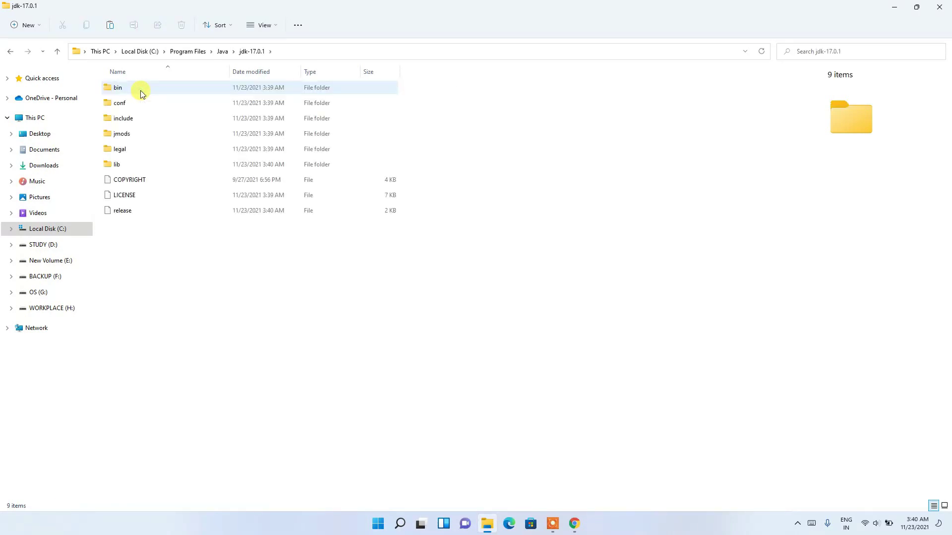
double_click(128, 88)
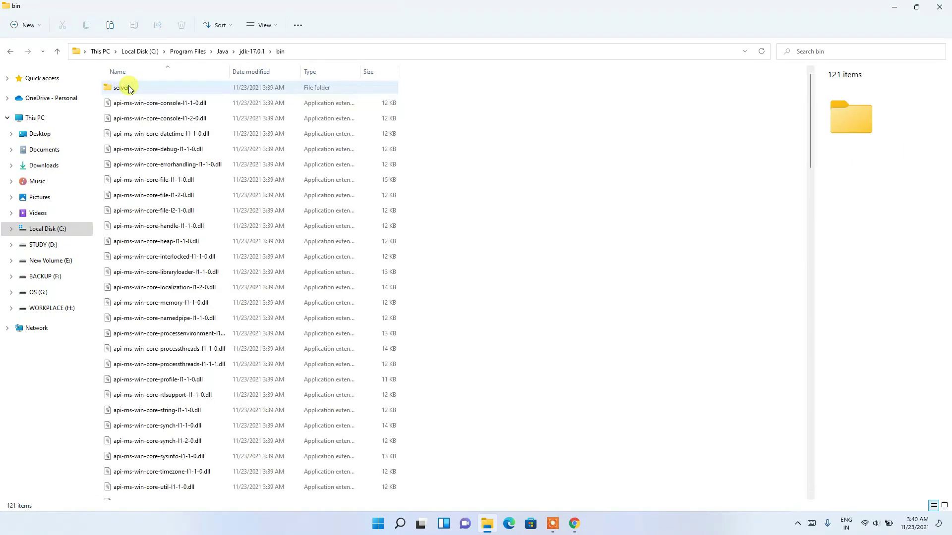
Step: Copy the bin folder's full path from the address bar and minimize File Explorer
left_click(374, 54)
key("ctrl+c")
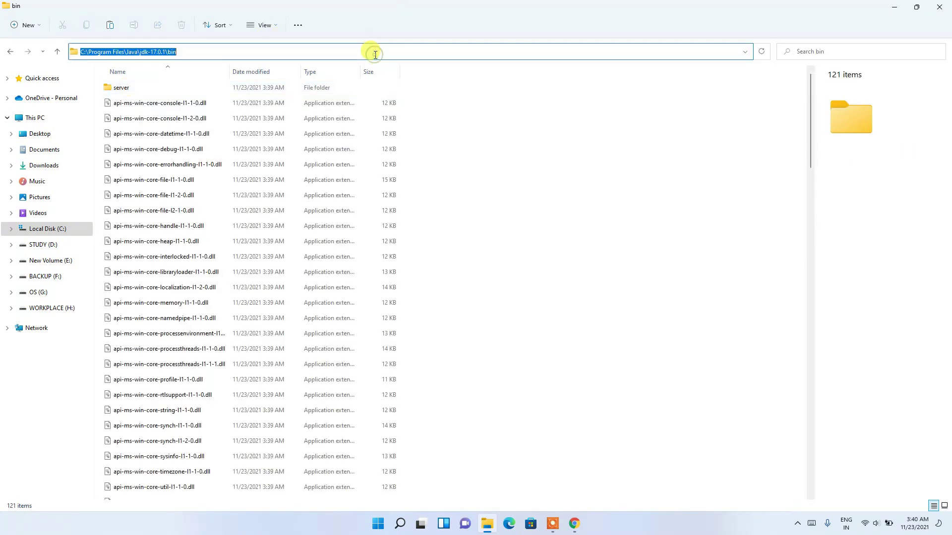
right_click(404, 50)
left_click(441, 86)
left_click(896, 7)
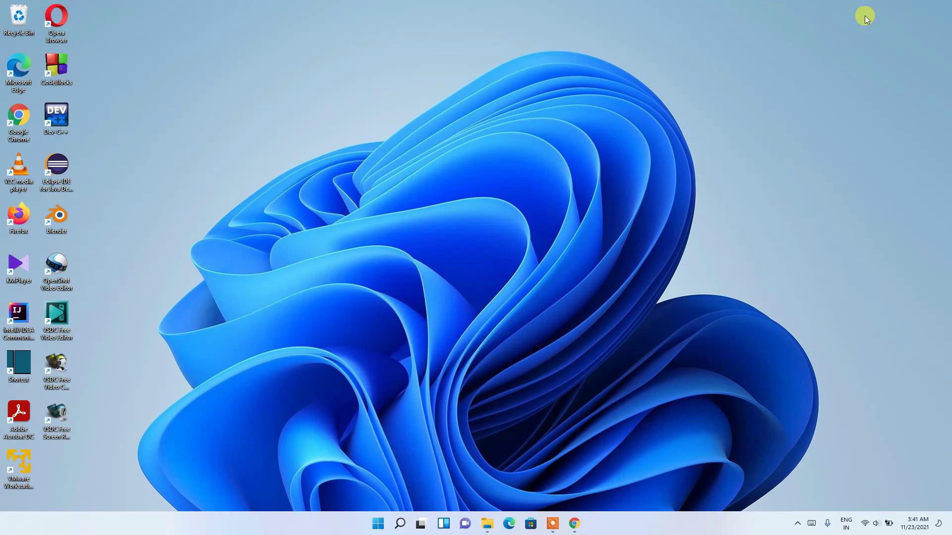
Step: Search Windows for 'enviro' and open 'Edit the system environment variables'
mouse_move(401, 528)
left_click(399, 525)
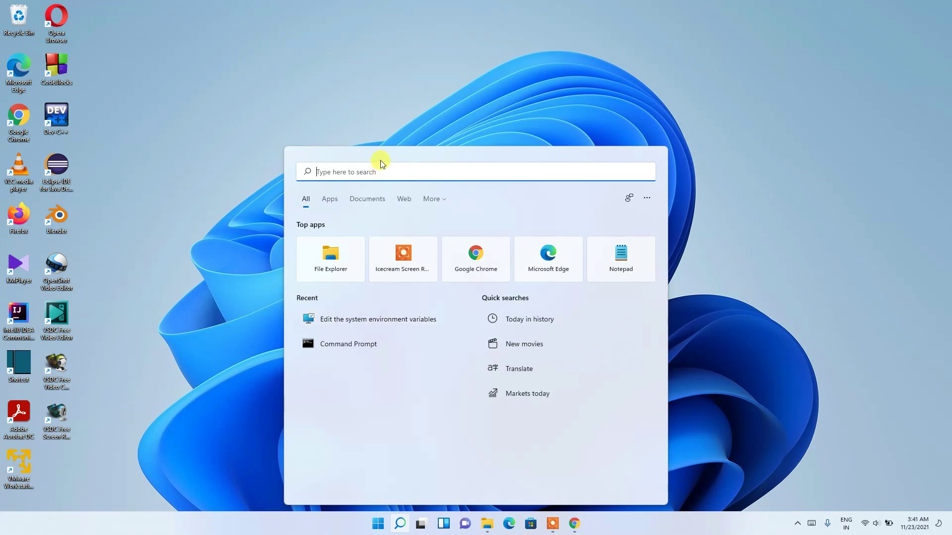
type("enviro")
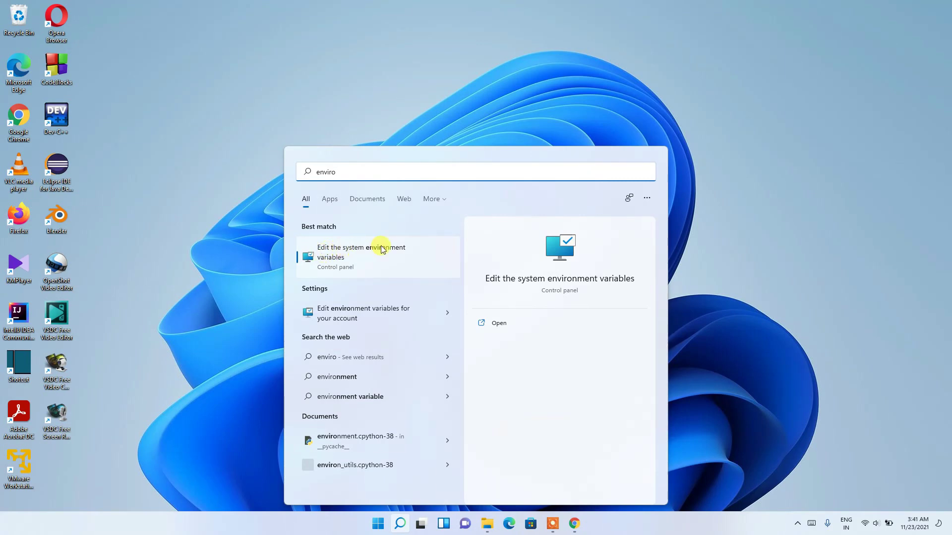
left_click(365, 259)
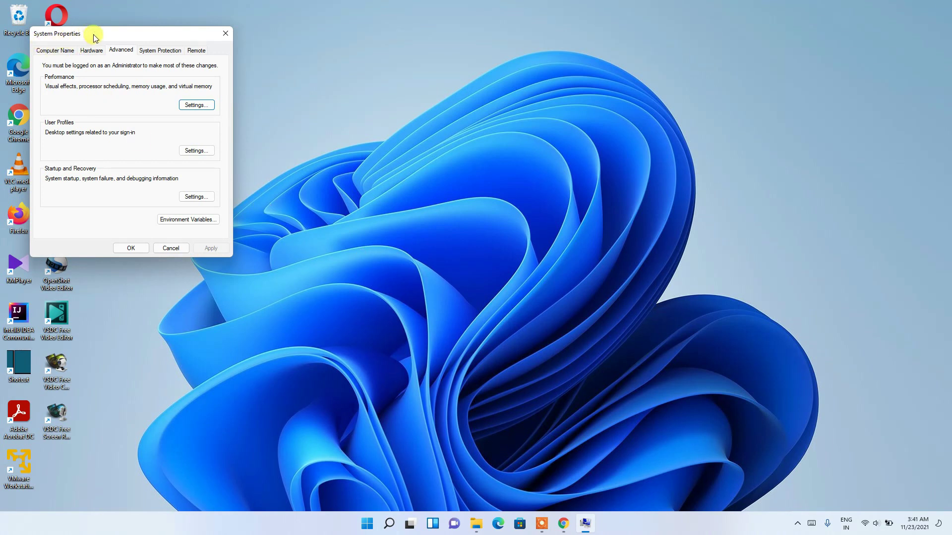
Step: Open Environment Variables and select the Path row under System variables
left_click(189, 221)
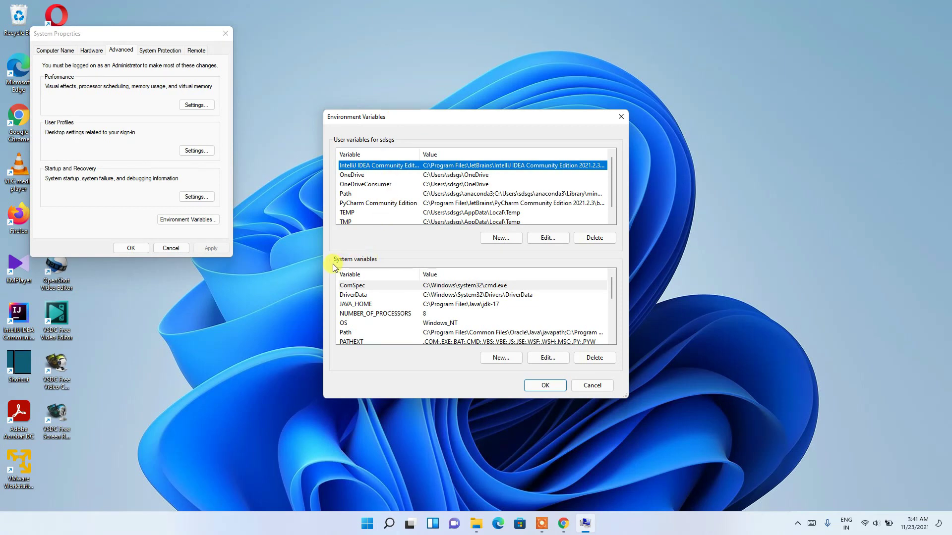
left_click(351, 332)
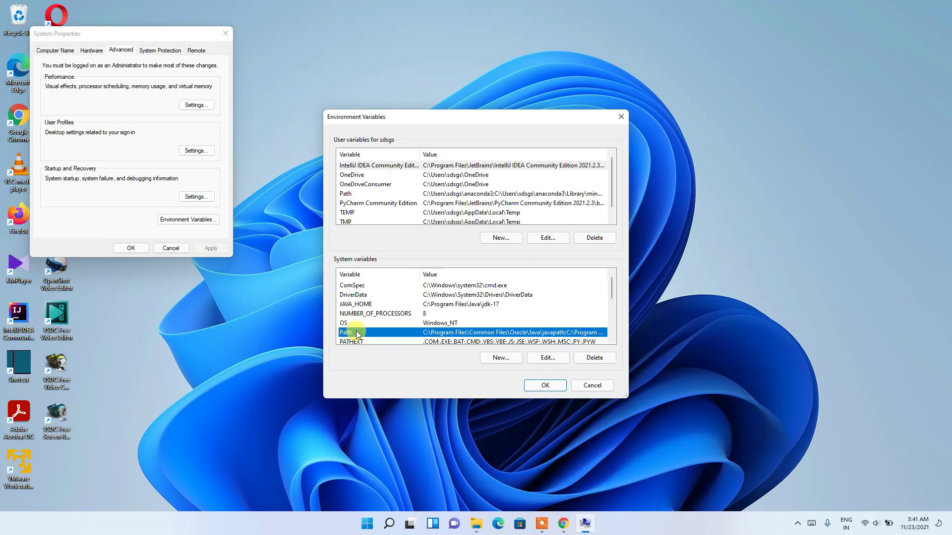
Step: Paste C:\Program Files\Java\jdk-17.0.1\bin as a new system Path entry and confirm with OK
left_click(546, 360)
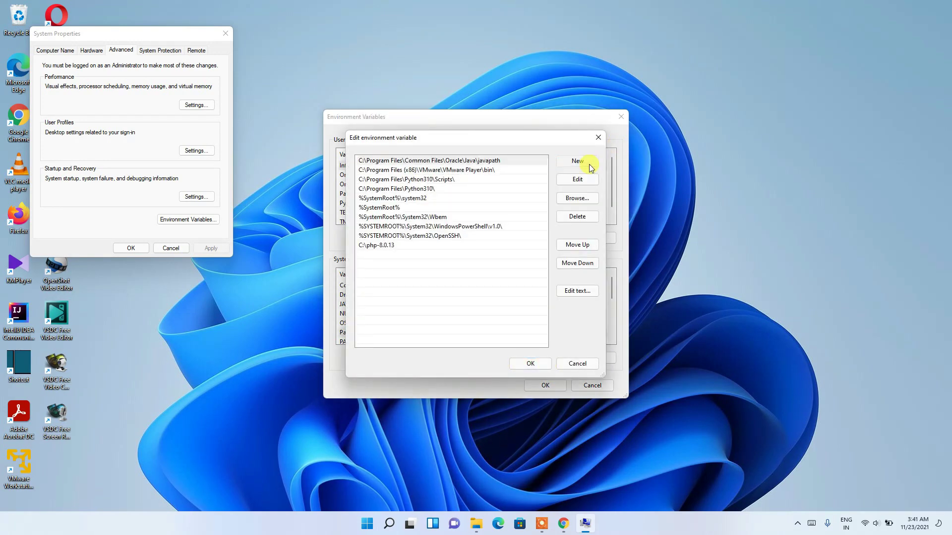
left_click(589, 165)
right_click(365, 254)
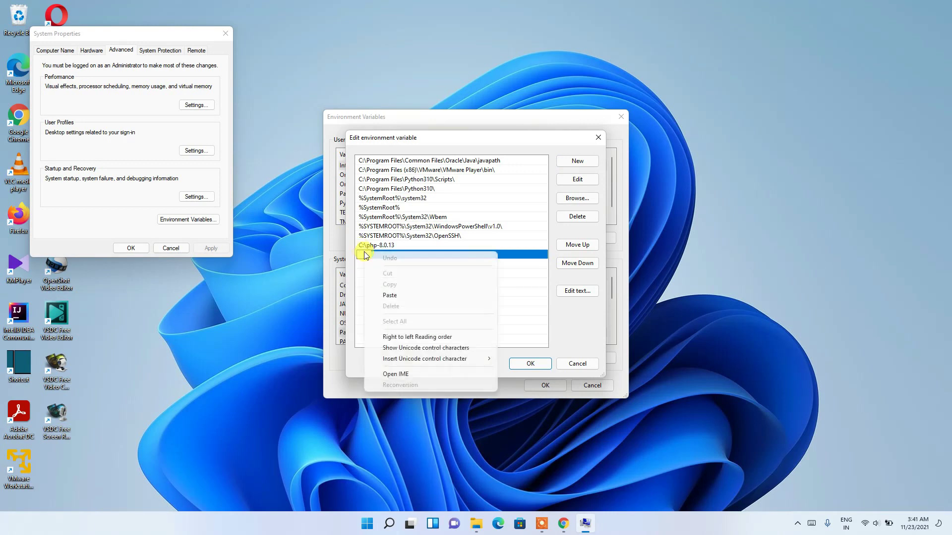
left_click(392, 295)
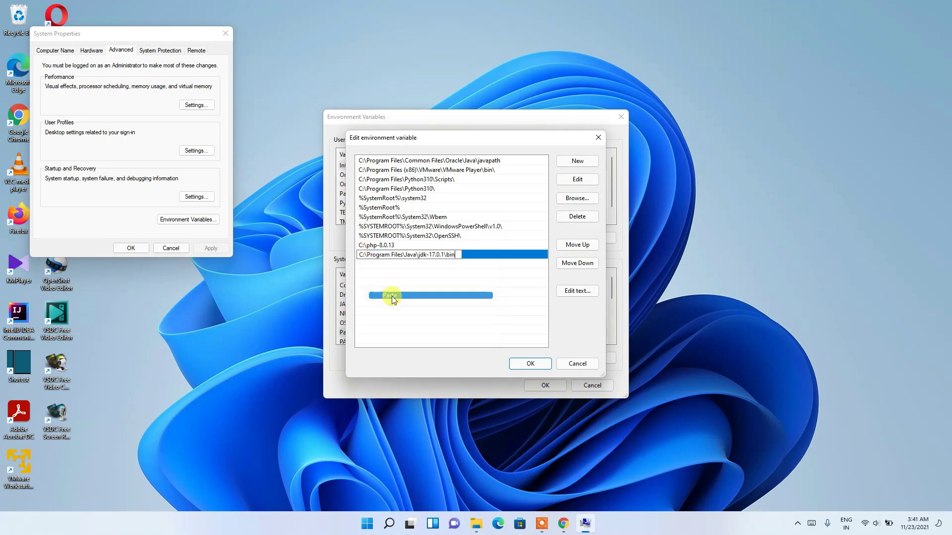
left_click(427, 289)
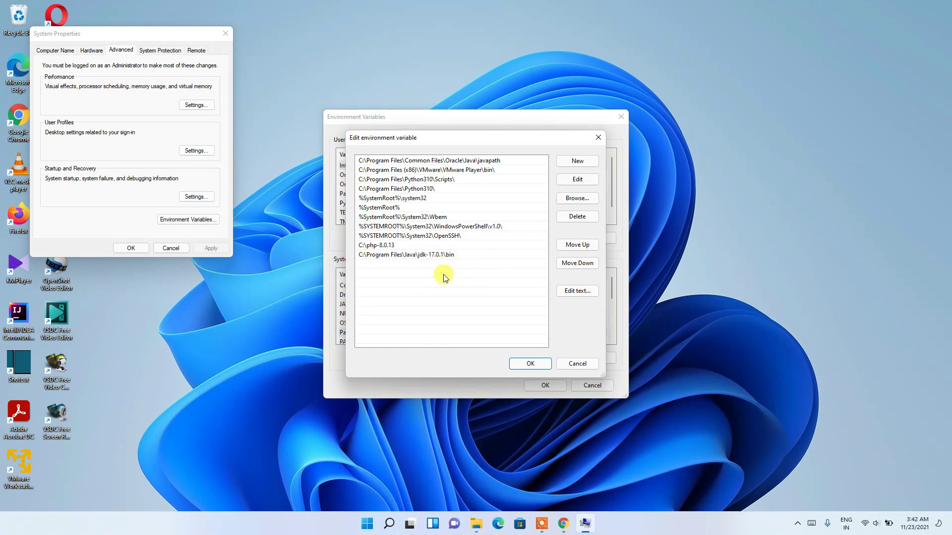
left_click(528, 363)
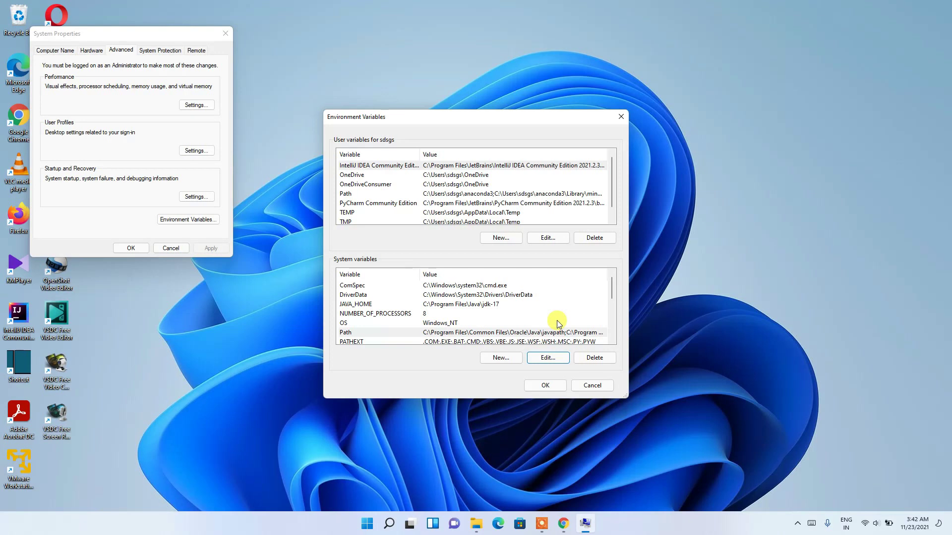
Step: Add a new system variable named JAVA_HOME, pasting the JDK bin path and deleting the trailing bin
left_click(499, 358)
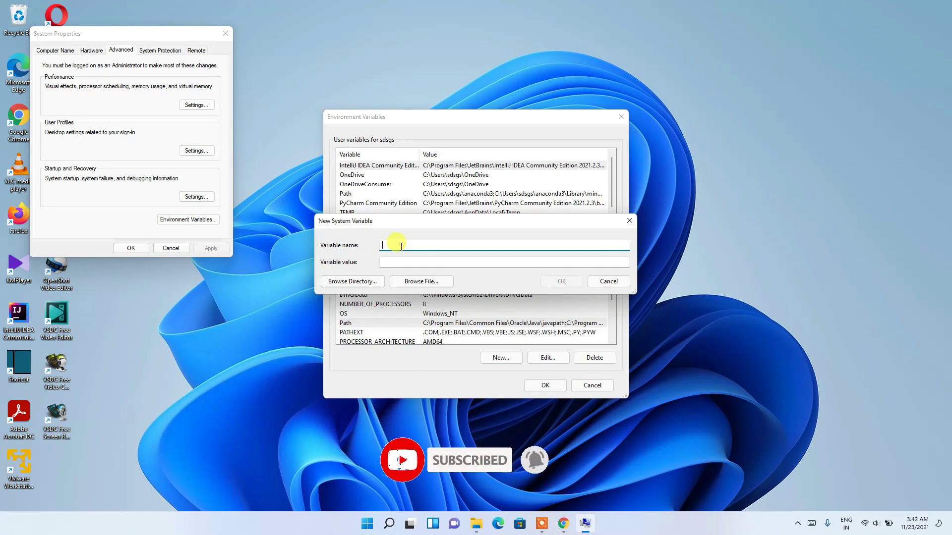
type("JAVA_HOME")
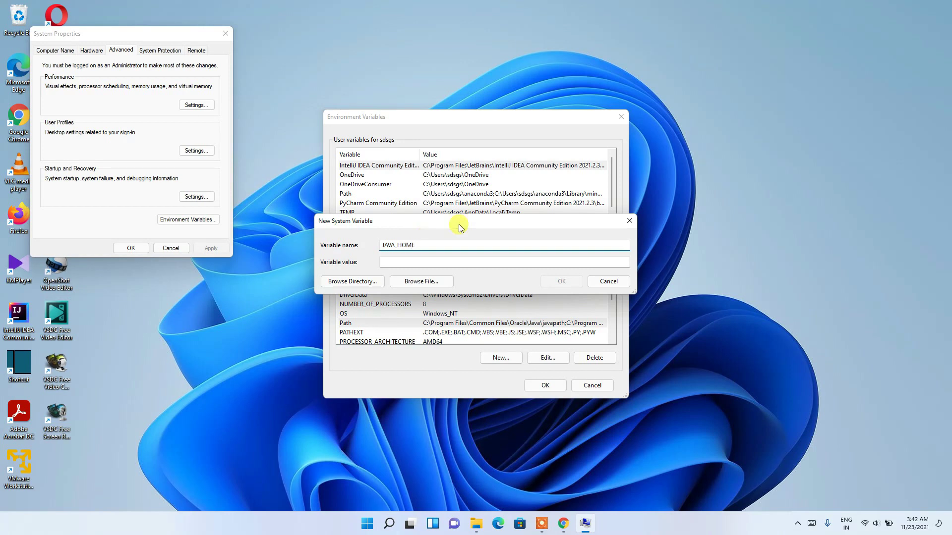
left_click(402, 262)
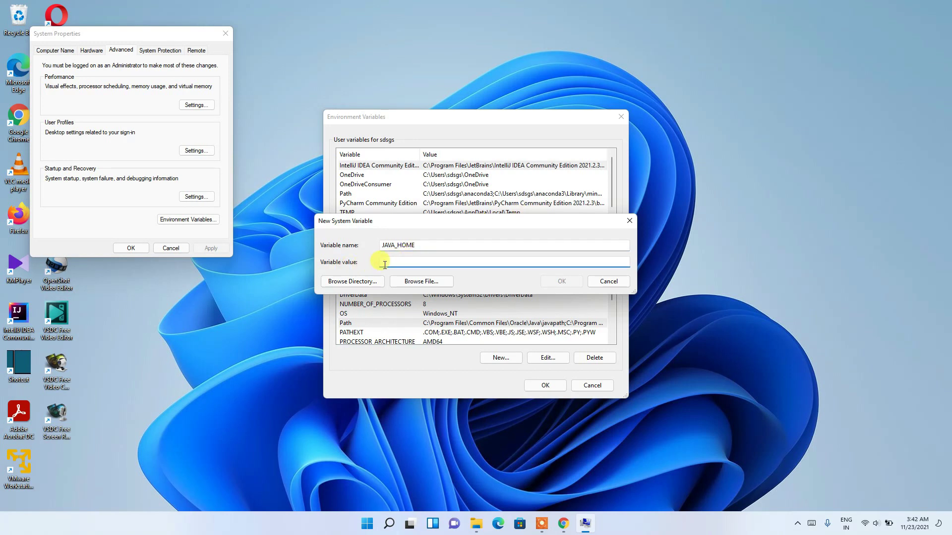
key("ctrl+v")
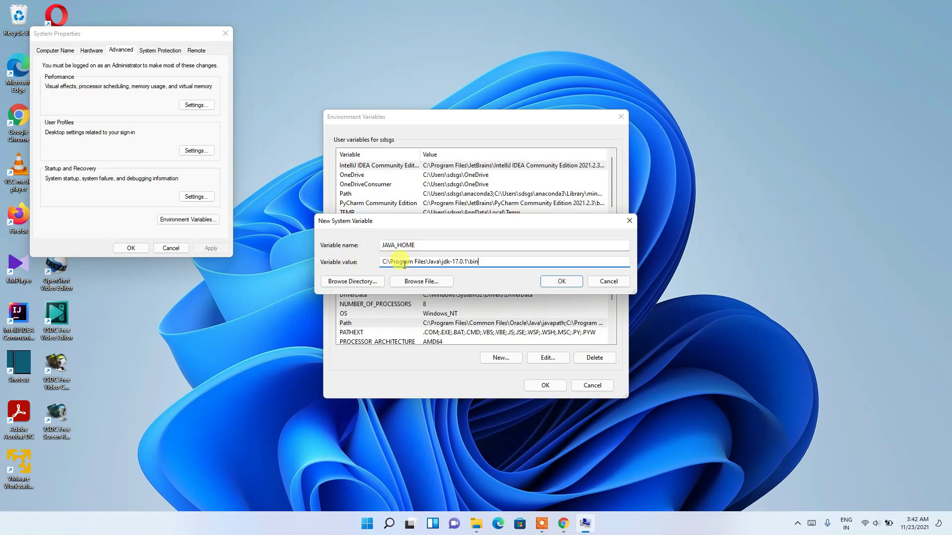
left_click_drag(391, 263, 471, 266)
left_click(494, 262)
key("BackSpace")
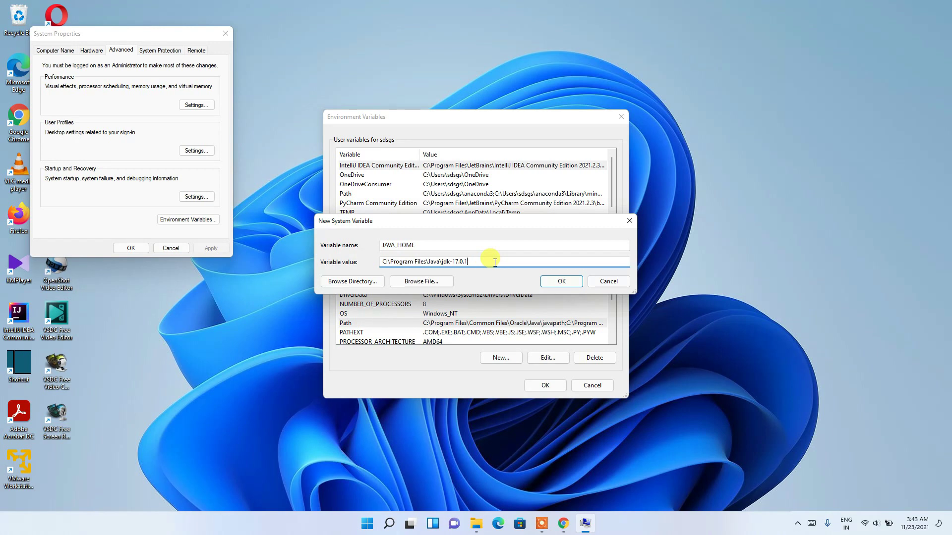
Step: Save JAVA_HOME as C:\Program Files\Java\jdk-17.0.1 and close Environment Variables and System Properties
left_click_drag(495, 262, 436, 263)
left_click(474, 261)
left_click(560, 281)
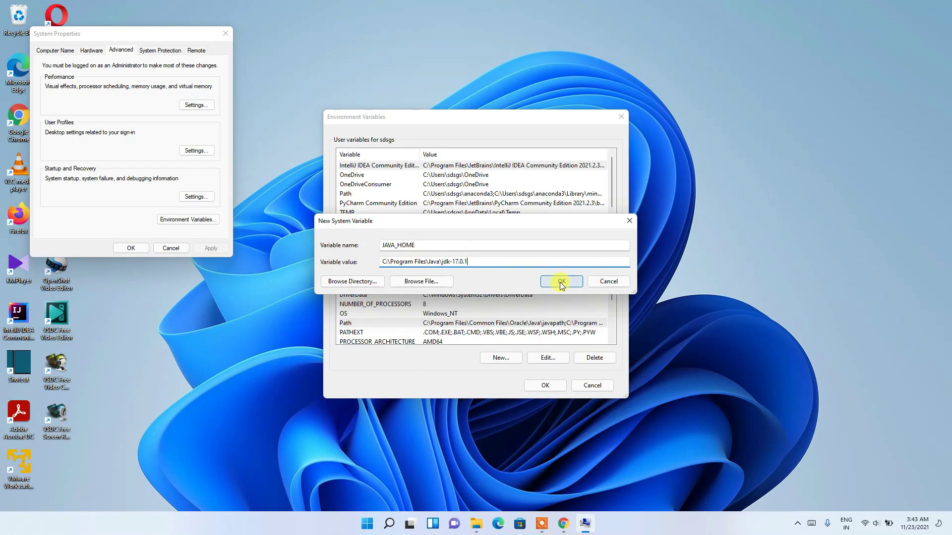
left_click(552, 387)
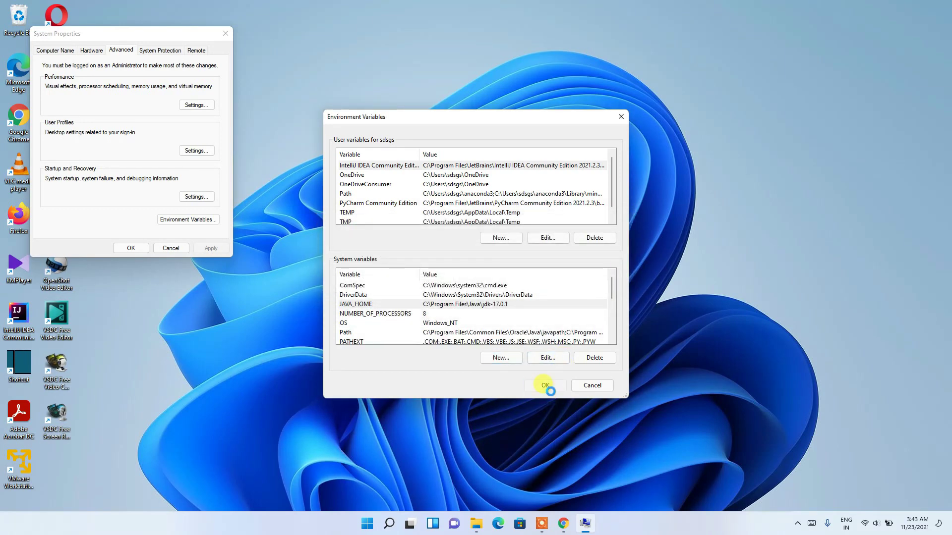
left_click(133, 249)
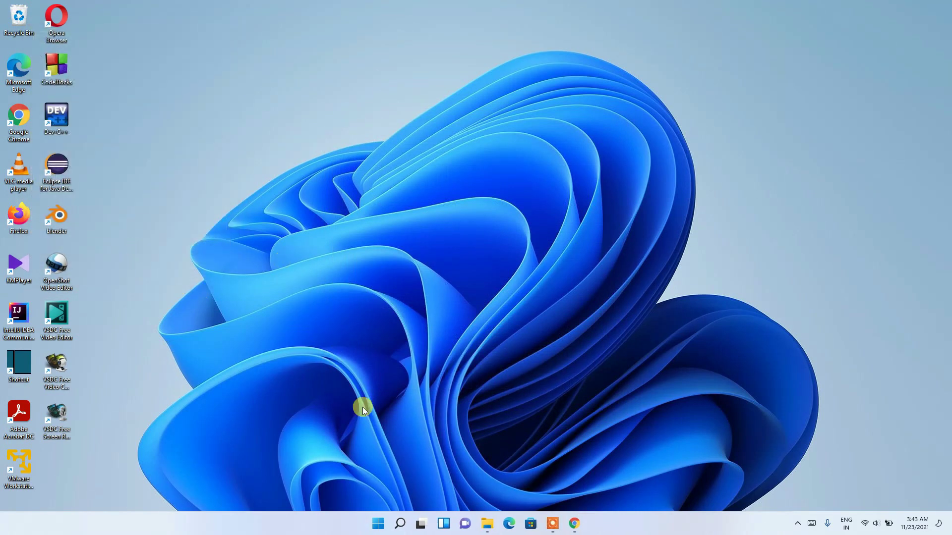
Step: Search for 'cmd' and launch Command Prompt
mouse_move(405, 524)
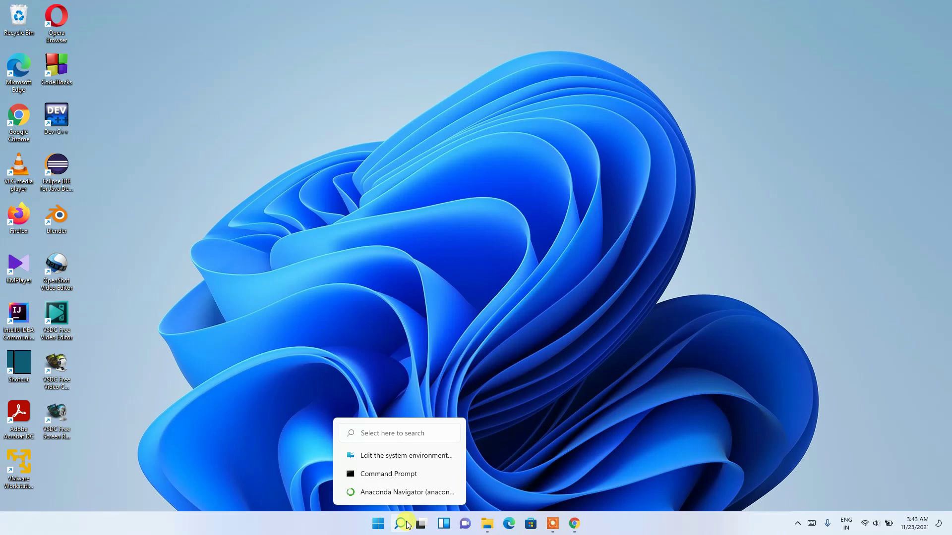
left_click(399, 524)
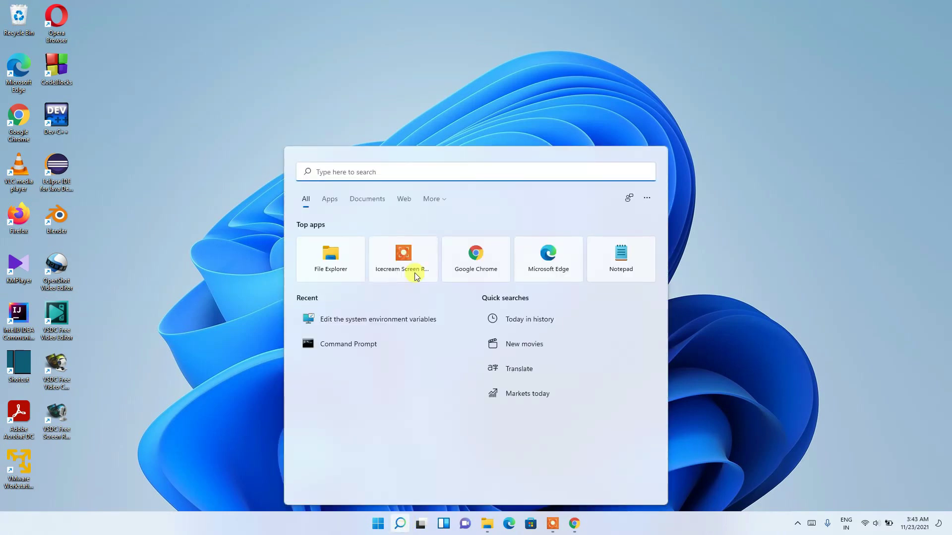
type("cms")
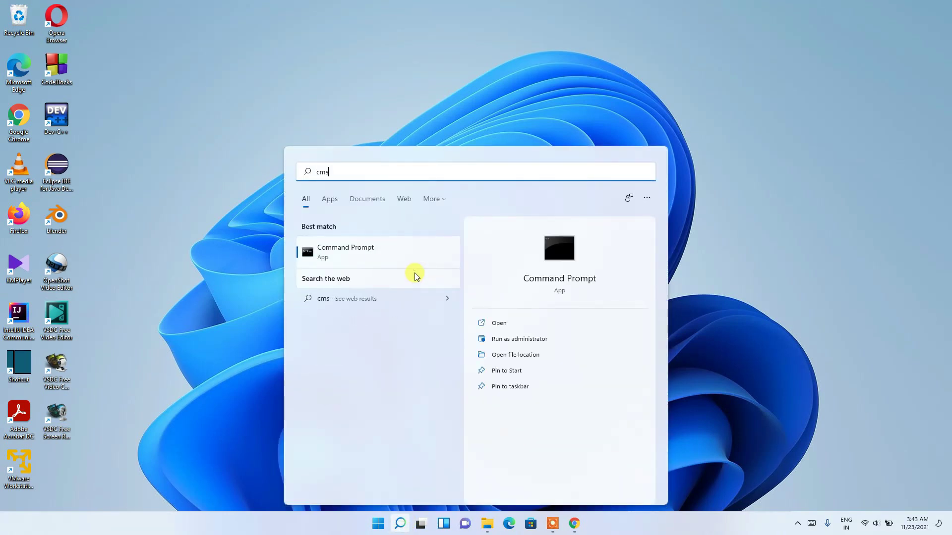
key("BackSpace")
type("d")
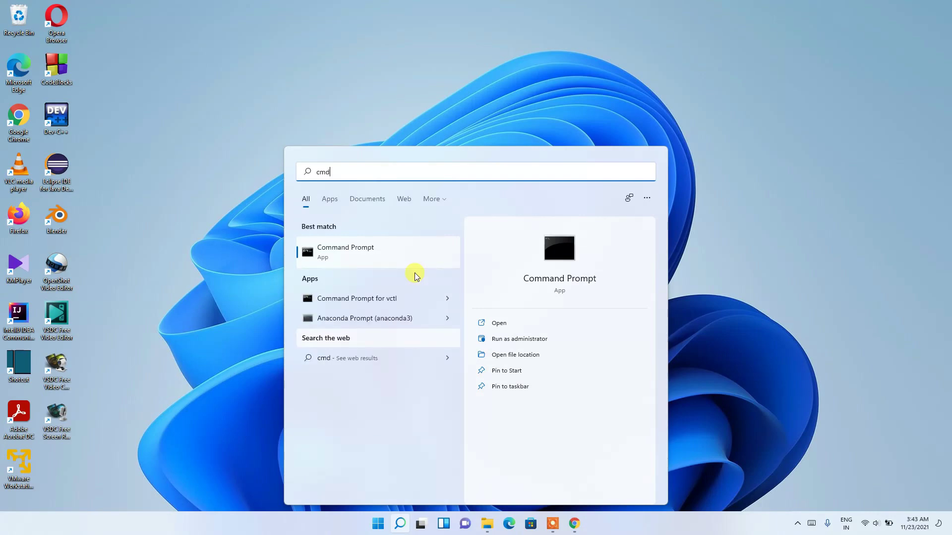
key("Return")
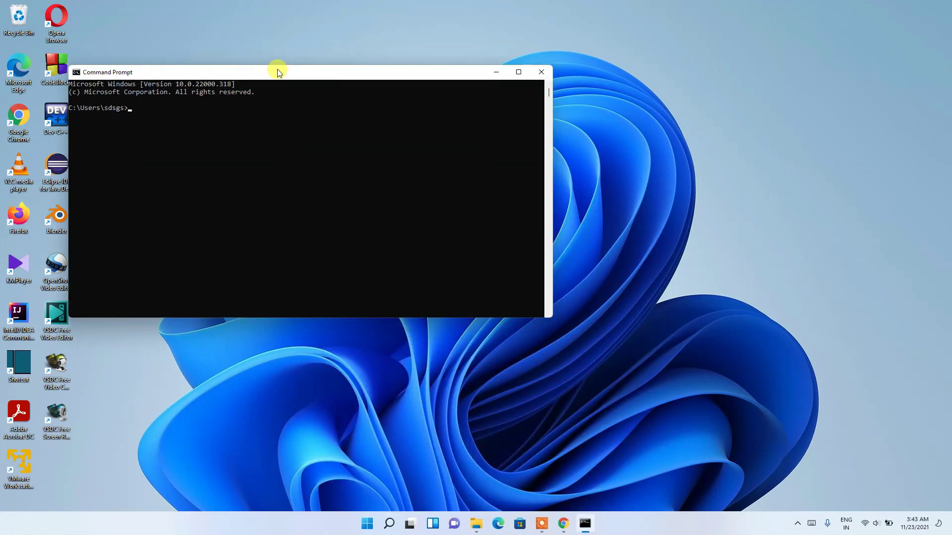
left_click_drag(279, 71, 329, 76)
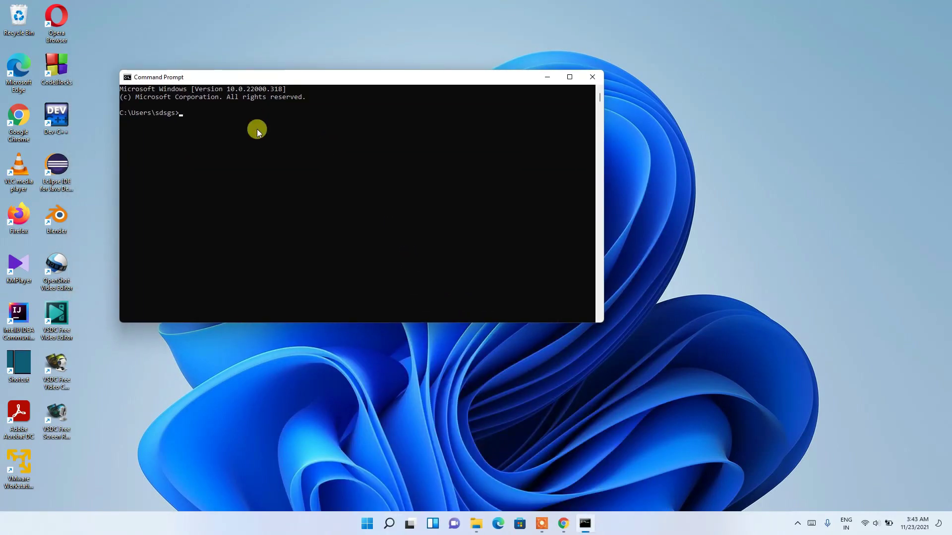
Step: Run java --version and highlight the java 17.0.1 2021-10-19 LTS line
type("java --version")
key("Return")
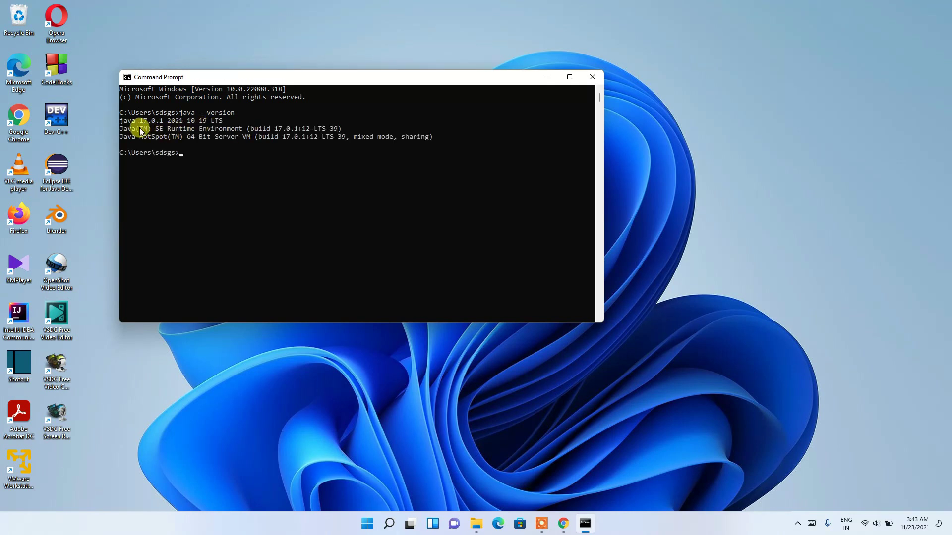
left_click_drag(120, 124, 168, 122)
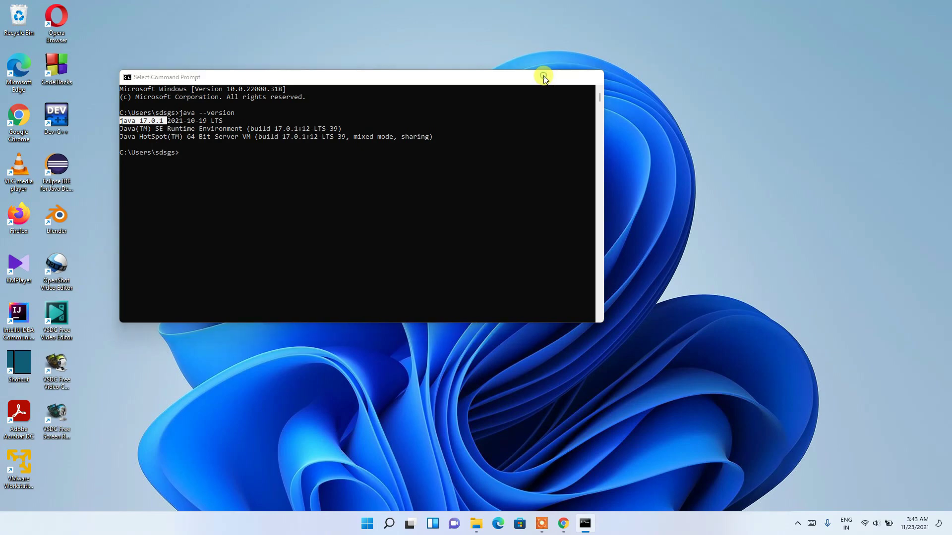
Step: Minimize the console and create a new desktop folder named java
left_click(545, 78)
right_click(362, 103)
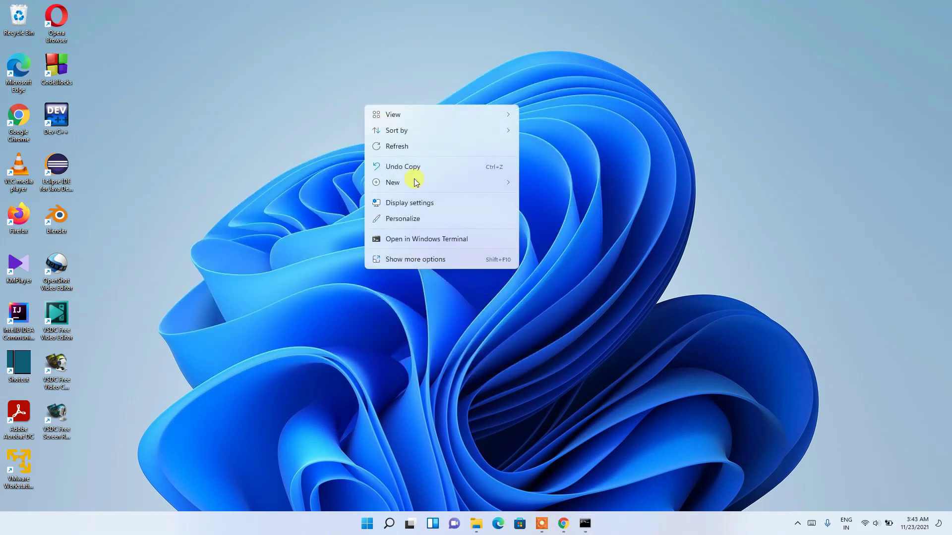
mouse_move(447, 179)
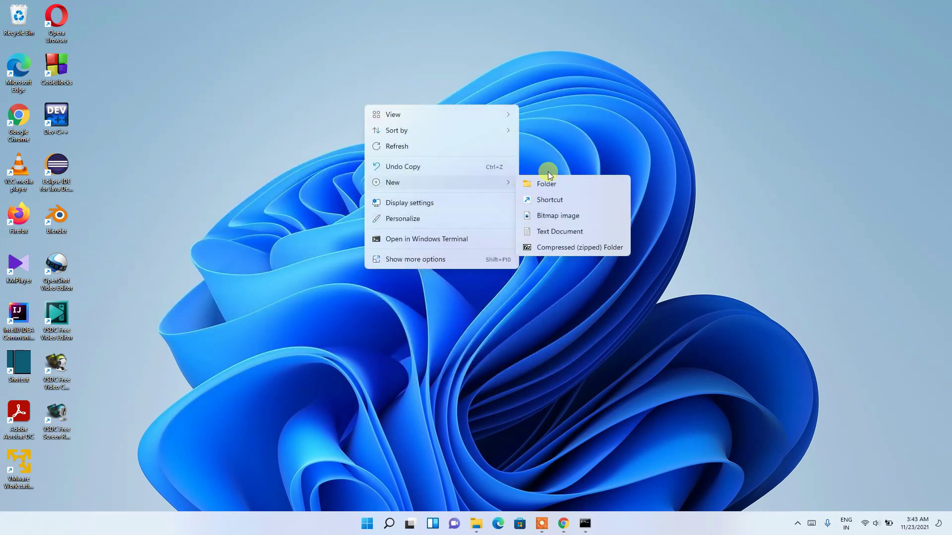
left_click(547, 185)
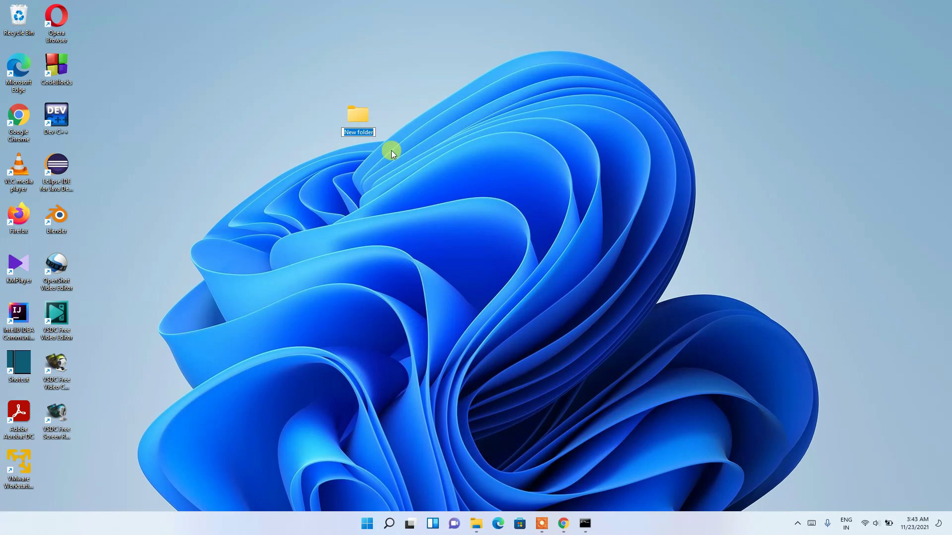
type("java")
key("Return")
key("Return")
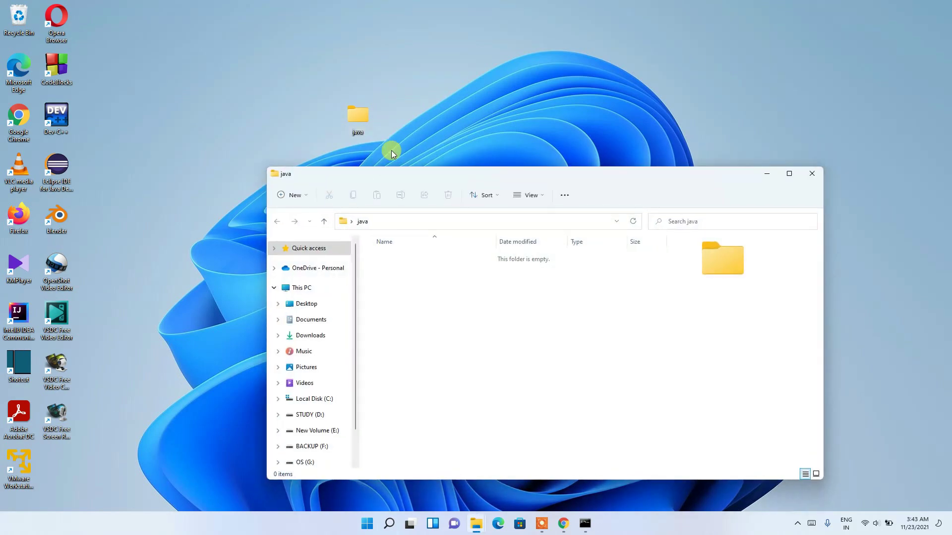
Step: Create a New Text Document inside the java folder and open it
right_click(410, 280)
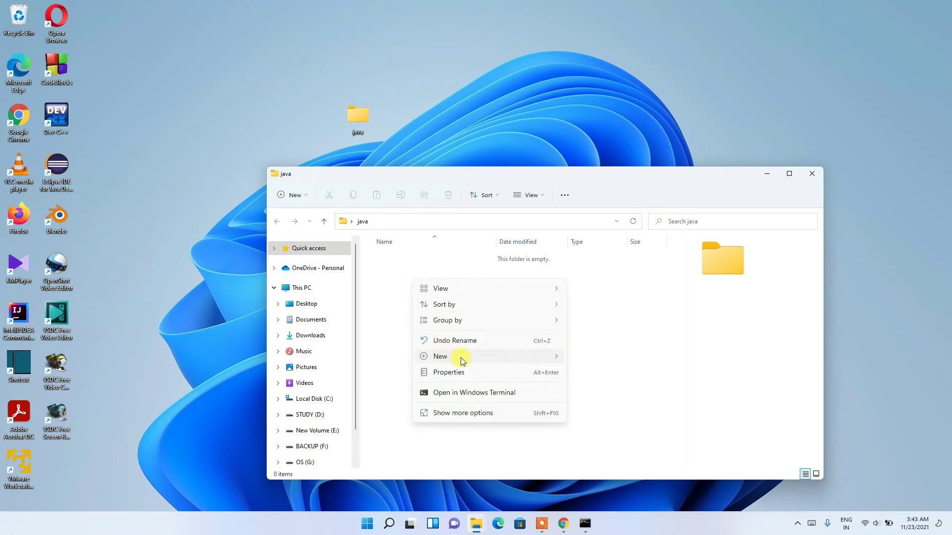
mouse_move(461, 359)
left_click(615, 405)
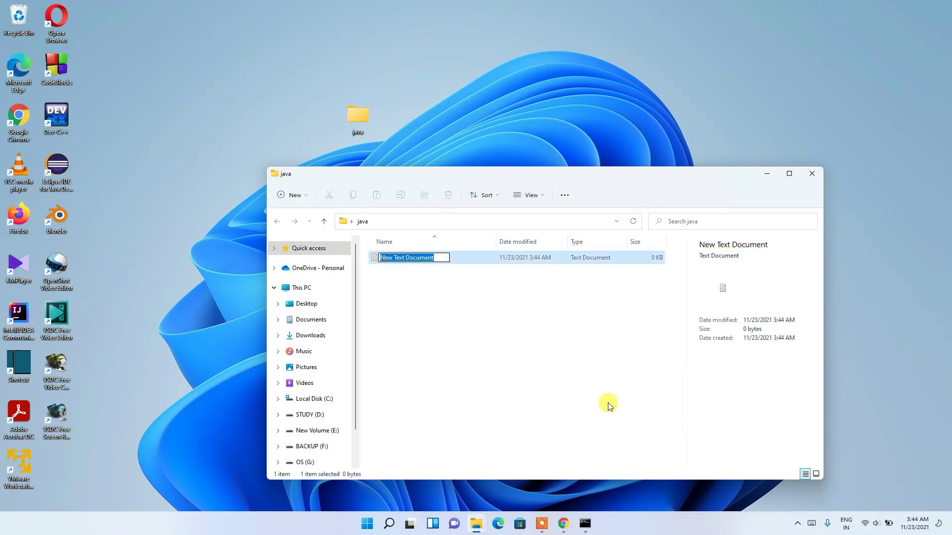
left_click(466, 254)
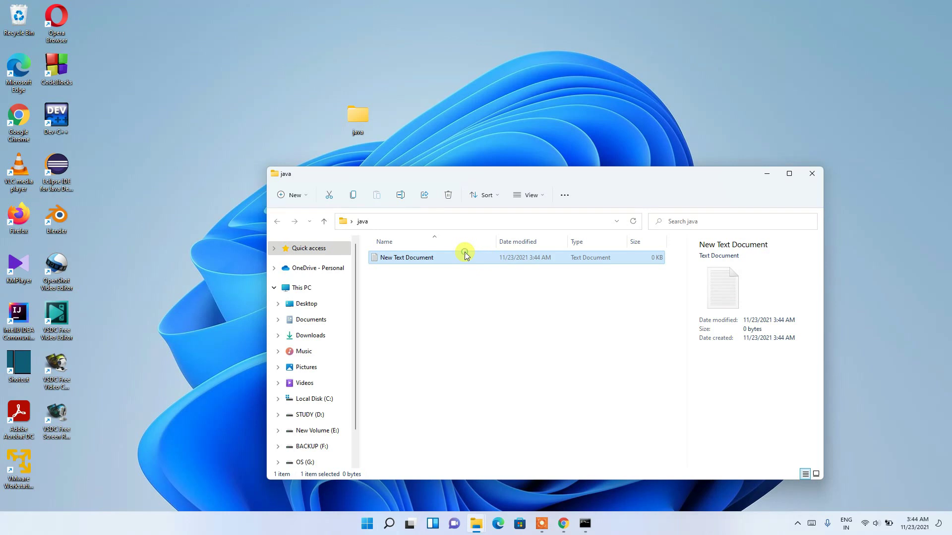
Step: Type class HelloWorld with public static void main(String args[]) and a println of Hello World!!
type("c")
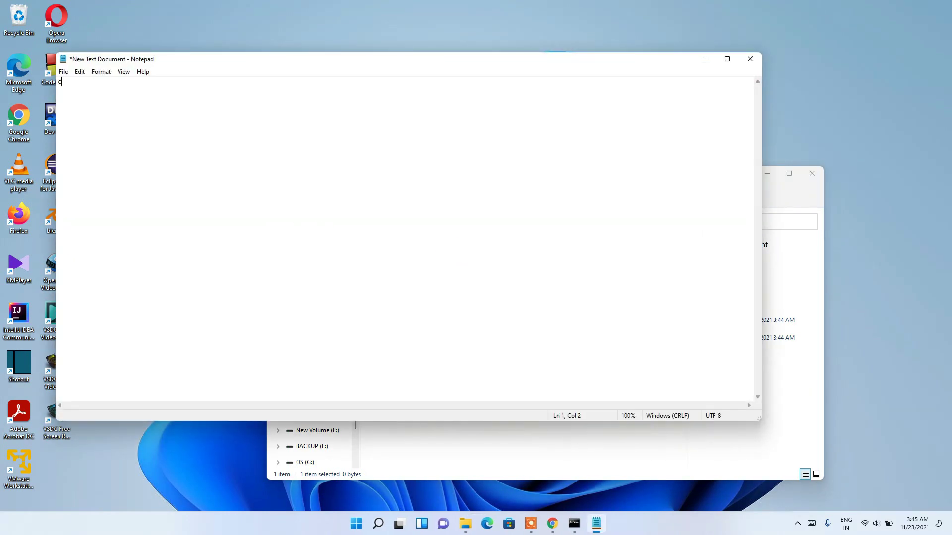
type("lass HelloWo")
type("rld")
type("{    ")
type("}")
key("Up")
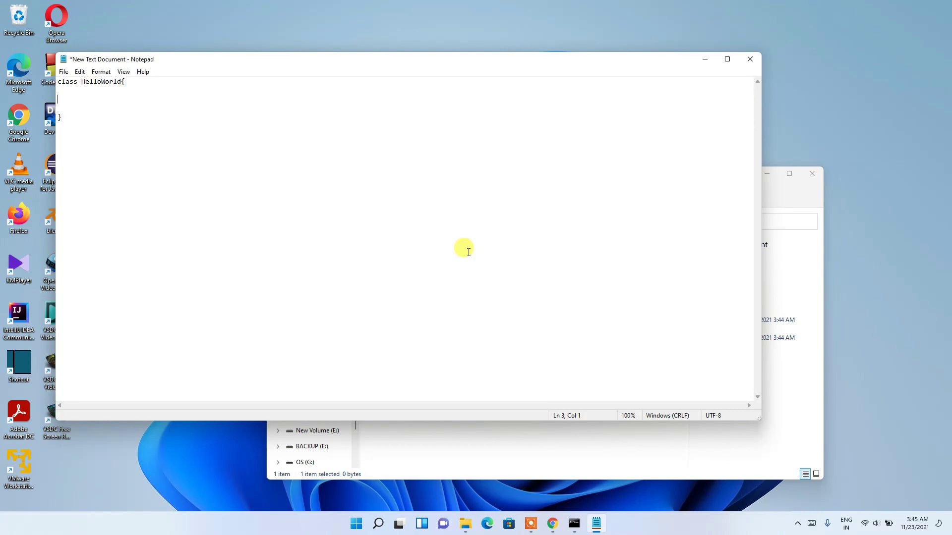
key("Tab")
type("public stat")
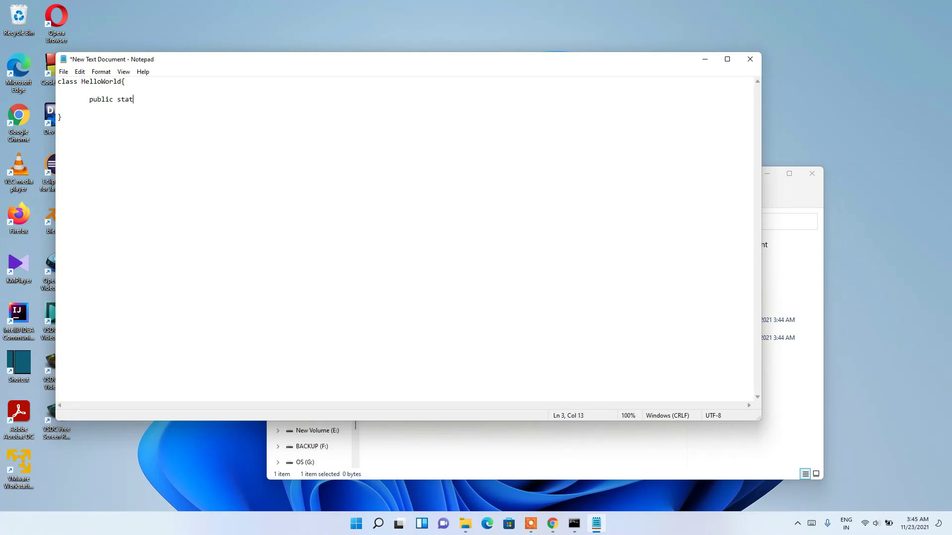
type("ic void main(String args[])")
key("Return")
key("Return")
key("Return")
key("Return")
key("Tab")
type("}")
key("Up")
type("System.out.println(")
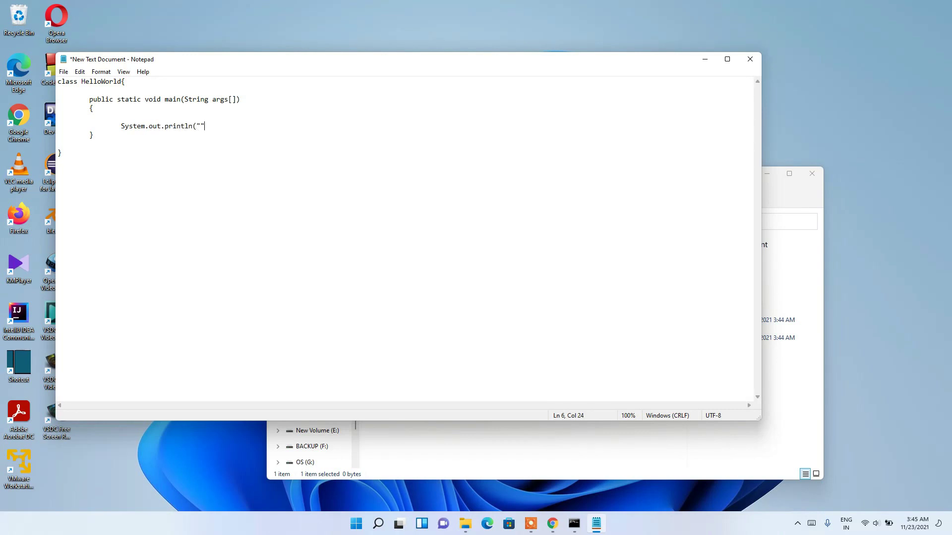
type(";")
type("Hello ")
type("World")
type("!!")
Step: Save the code as prog.java with Save as type All Files in the java folder
left_click(64, 73)
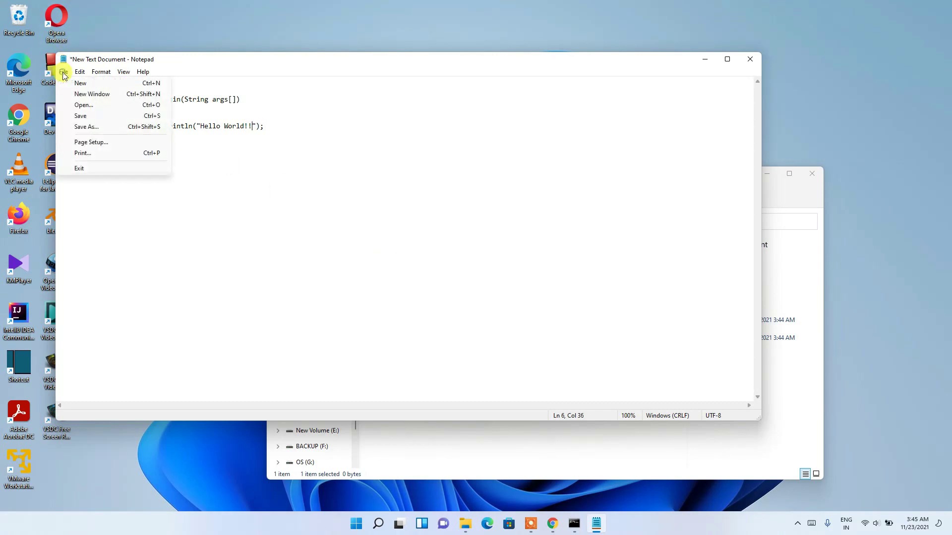
left_click(81, 127)
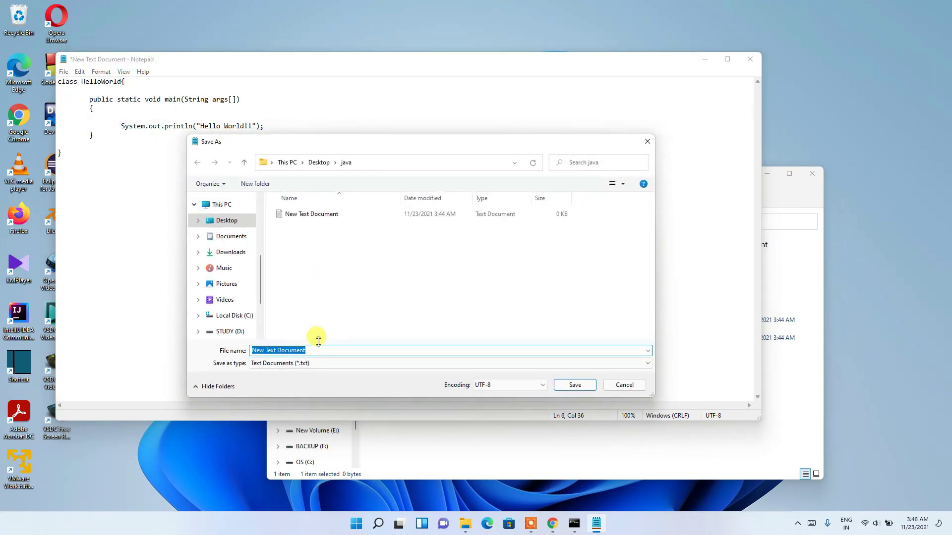
type("prog")
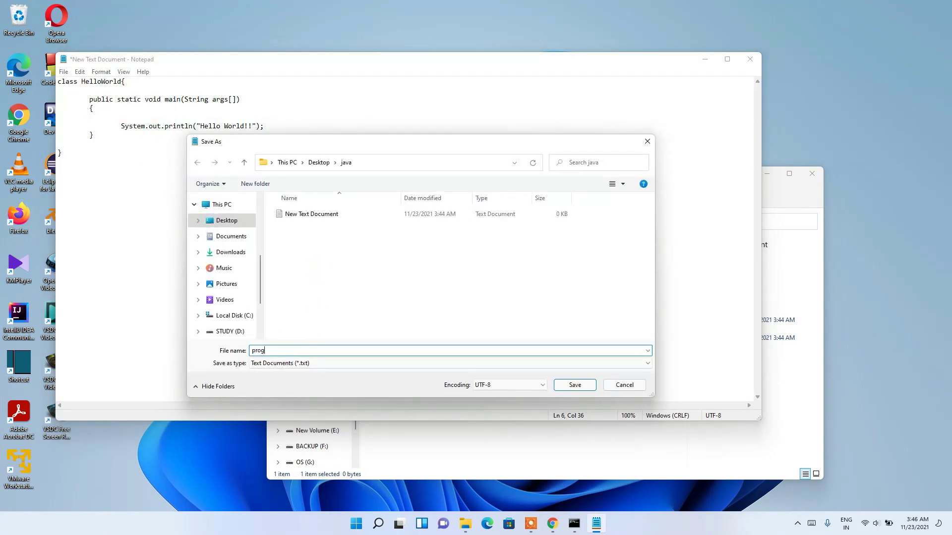
type(".jav")
left_click(264, 366)
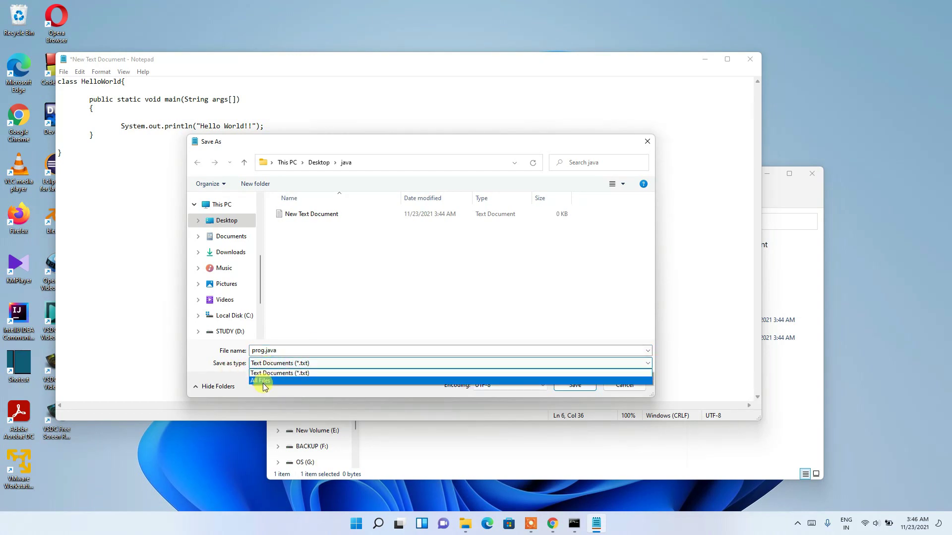
left_click(264, 382)
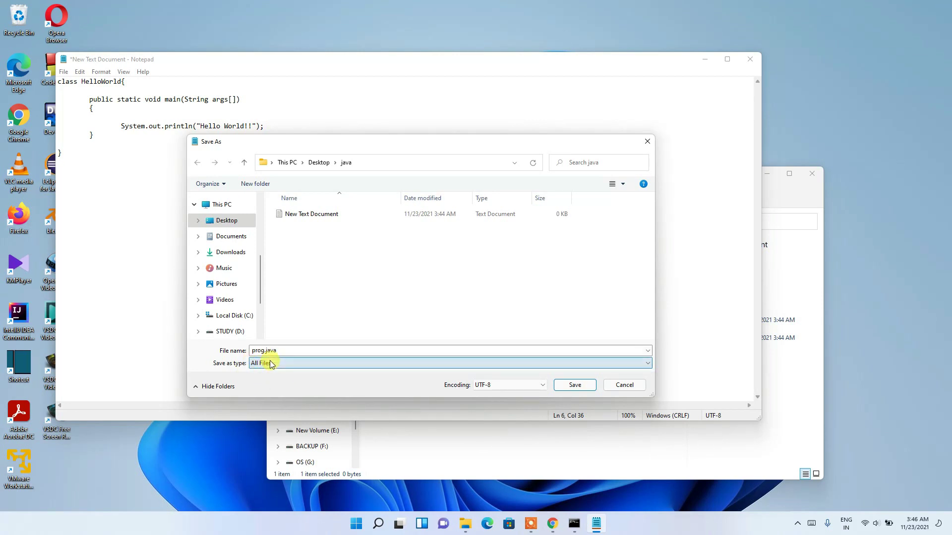
left_click(291, 351)
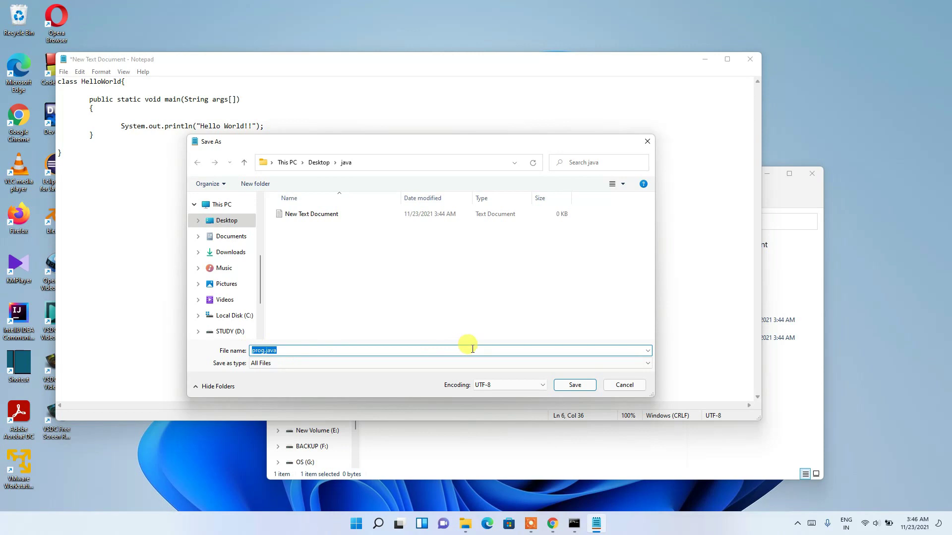
left_click(573, 387)
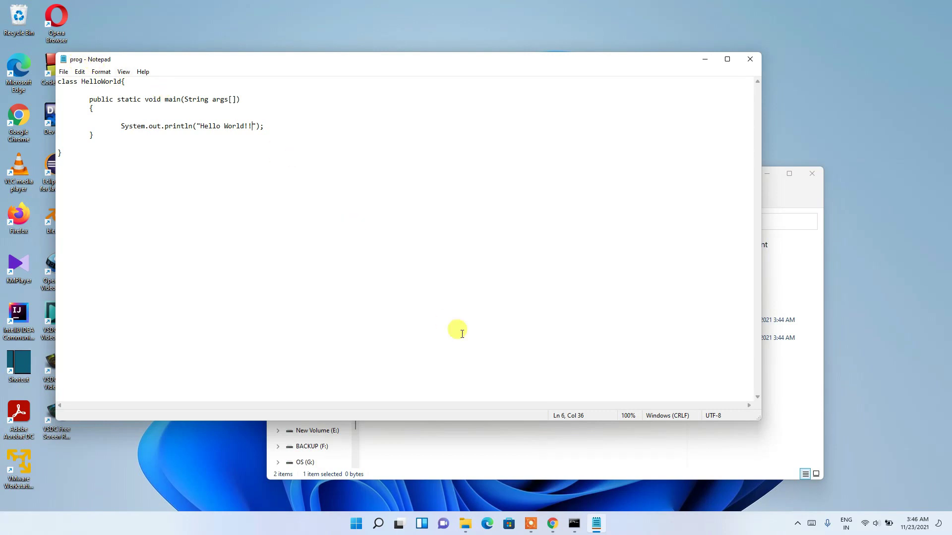
Step: Open Command Prompt in the java folder by entering cmd in its address bar
left_click(457, 431)
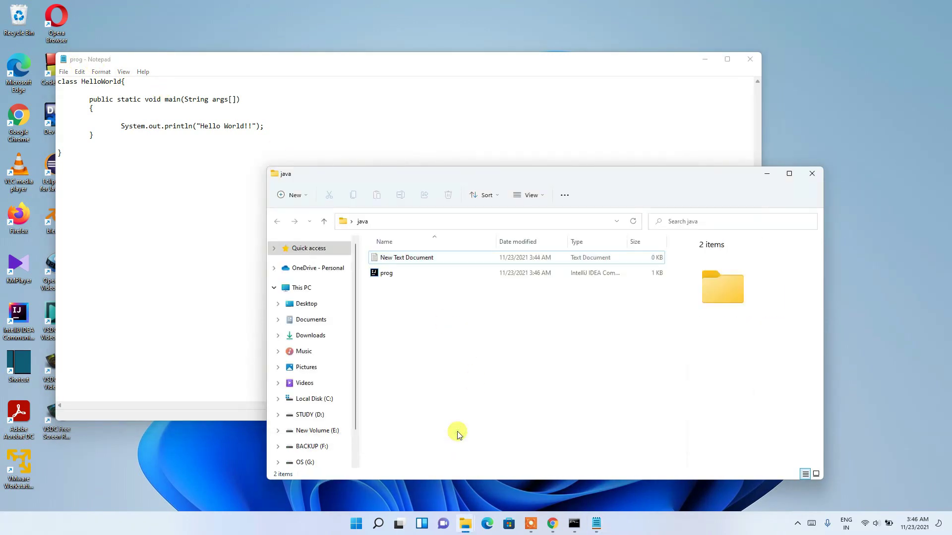
left_click(408, 278)
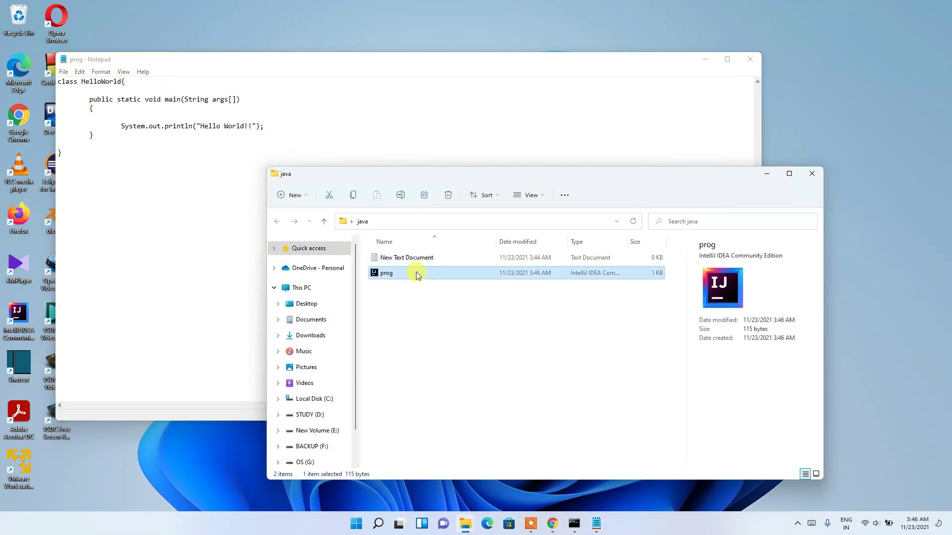
left_click(457, 218)
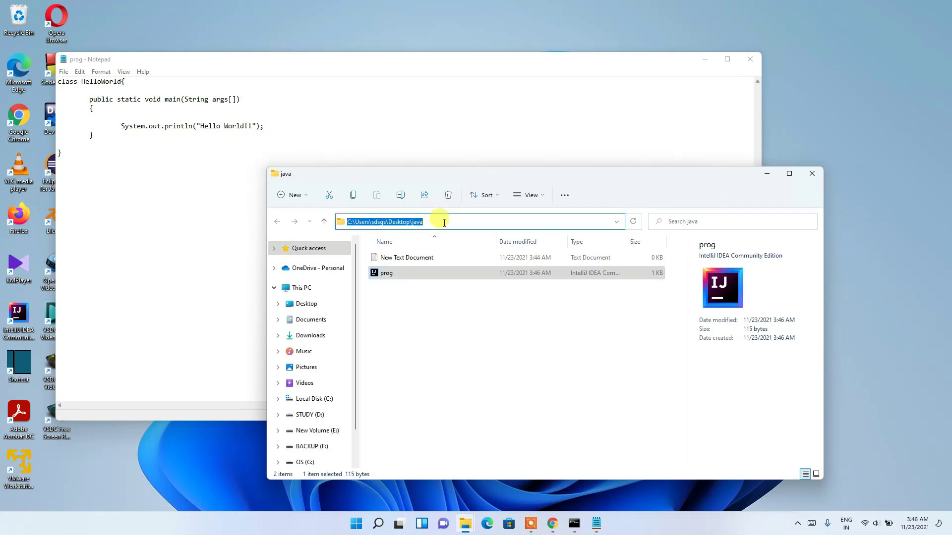
type("cmd")
key("Return")
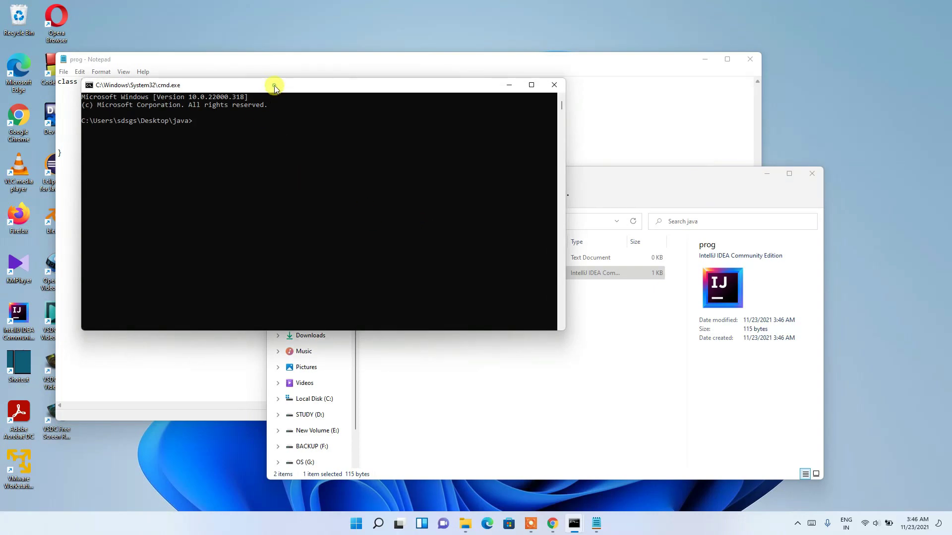
left_click_drag(275, 87, 337, 137)
Step: Compile the program with javac prog.java, producing HelloWorld.class
type("javac prog")
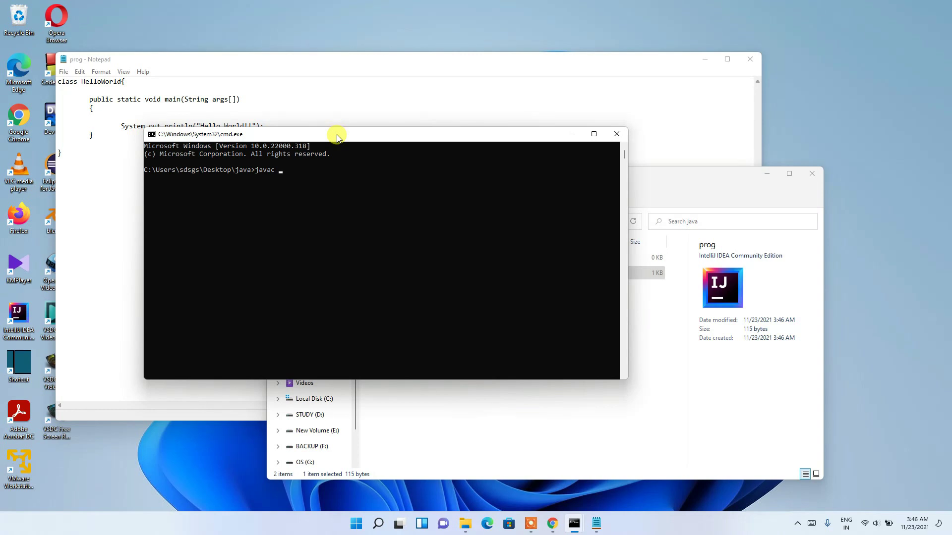
type(".java")
key("Return")
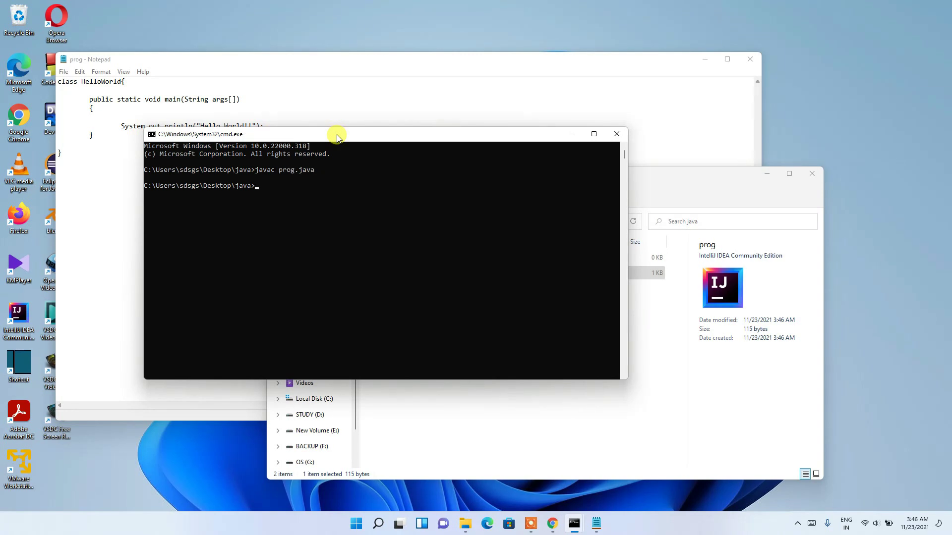
left_click_drag(337, 135, 534, 323)
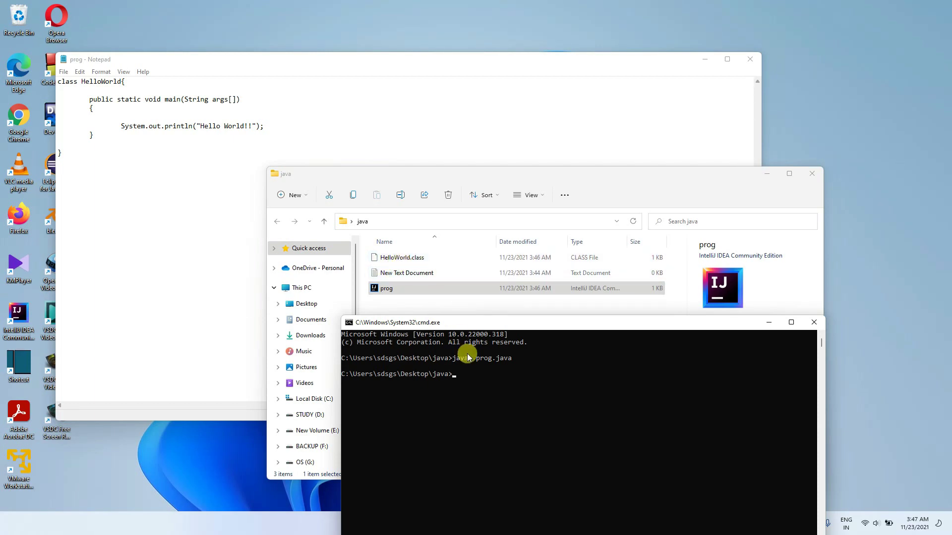
Step: Run java HelloWorld and select the printed Hello World!! output
type("java HelloWorld")
key("Return")
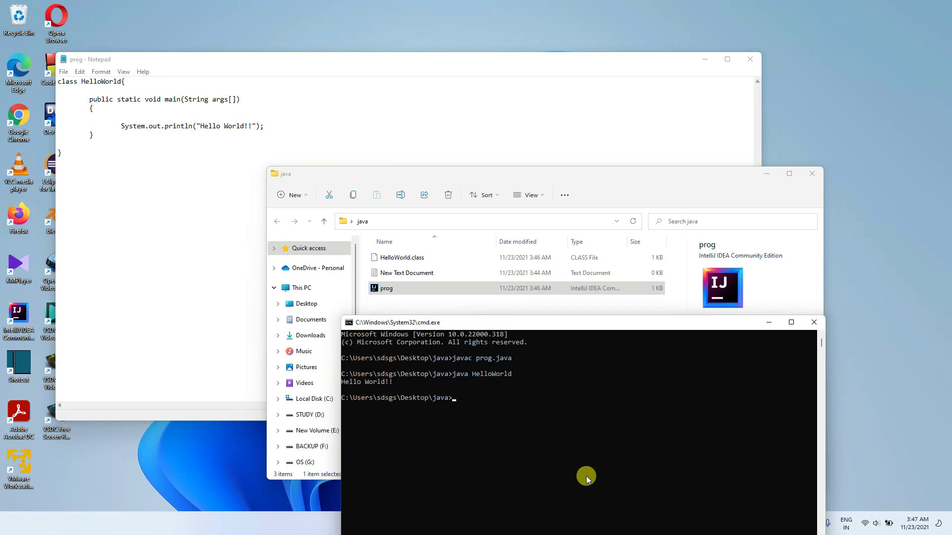
left_click_drag(401, 382, 336, 382)
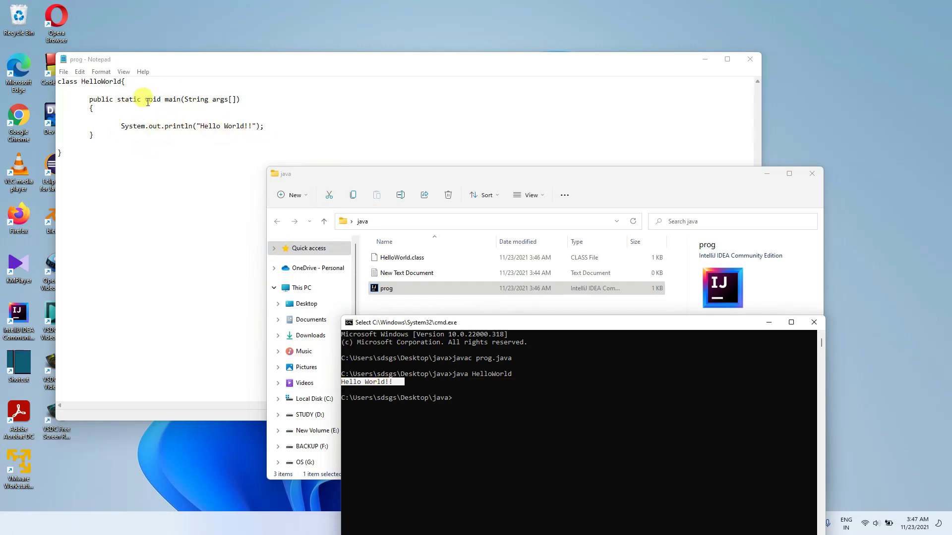
left_click_drag(518, 323, 576, 152)
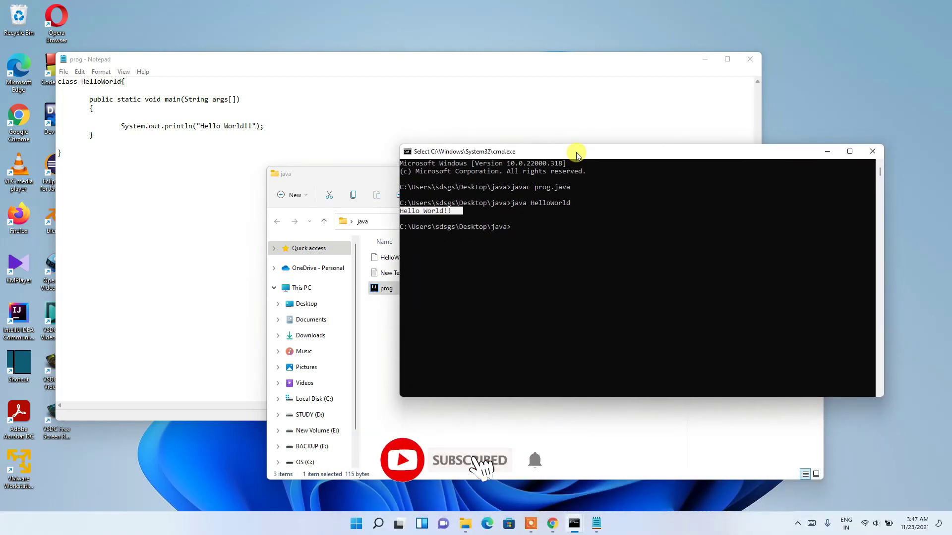